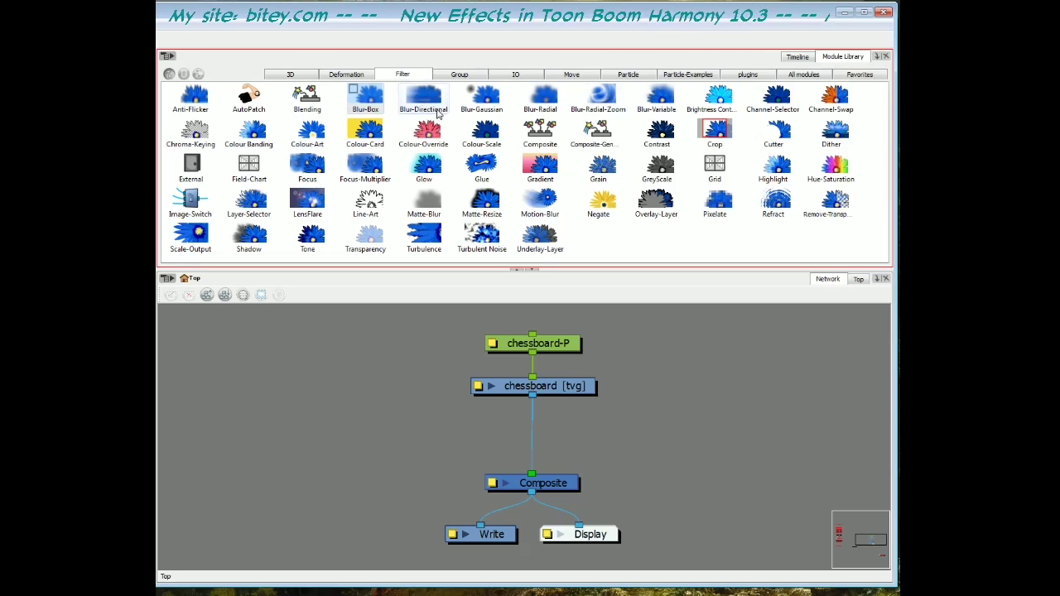
left_click(437, 116)
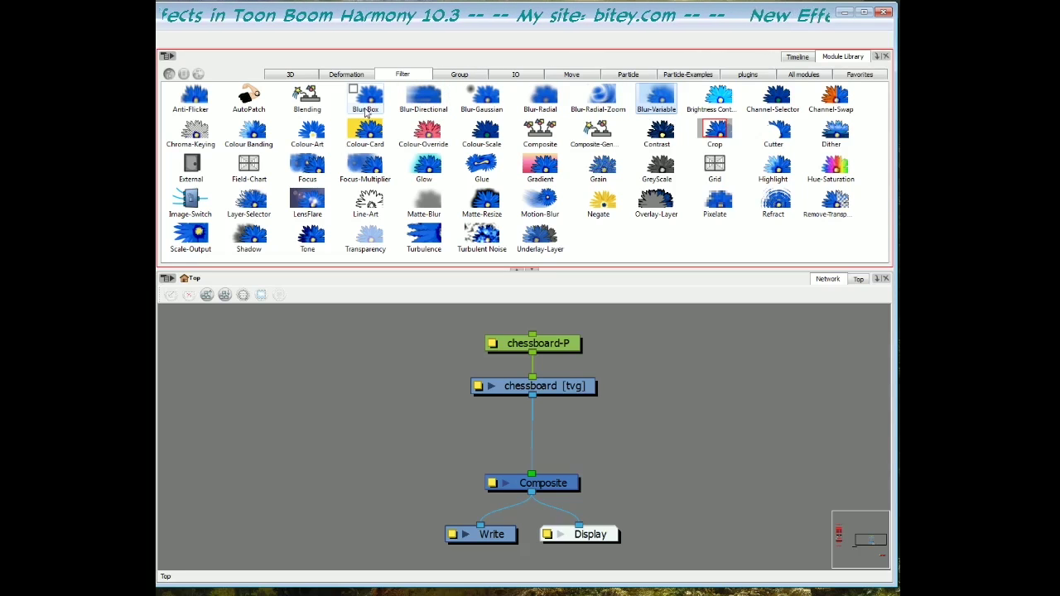
left_click(367, 111)
left_click(493, 114)
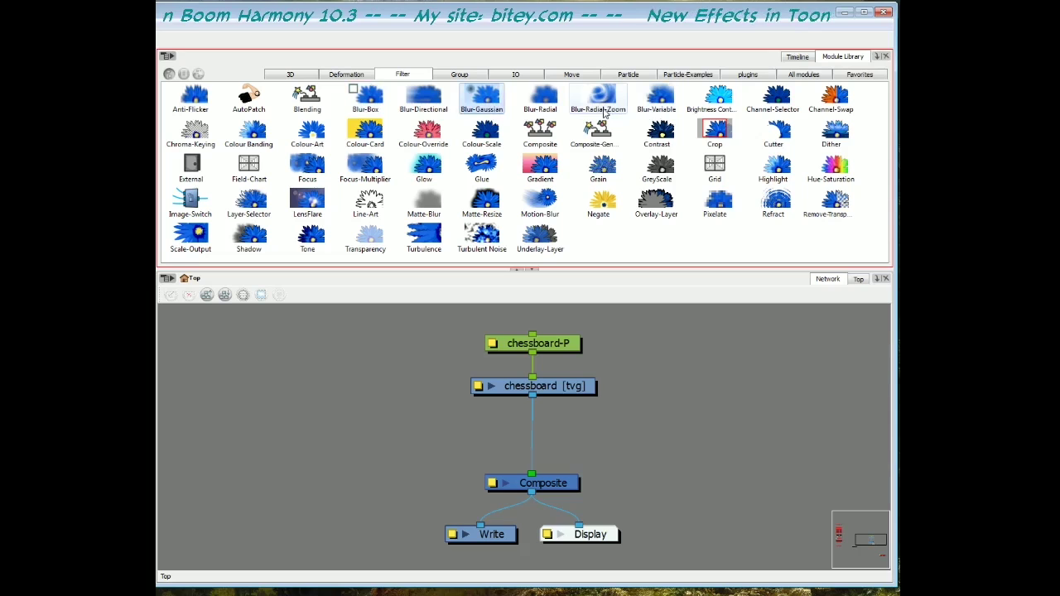
left_click(609, 113)
Add a Blur-Box filter to the network and insert it between the chessboard drawing and the Composite.
left_click_drag(369, 100, 478, 440)
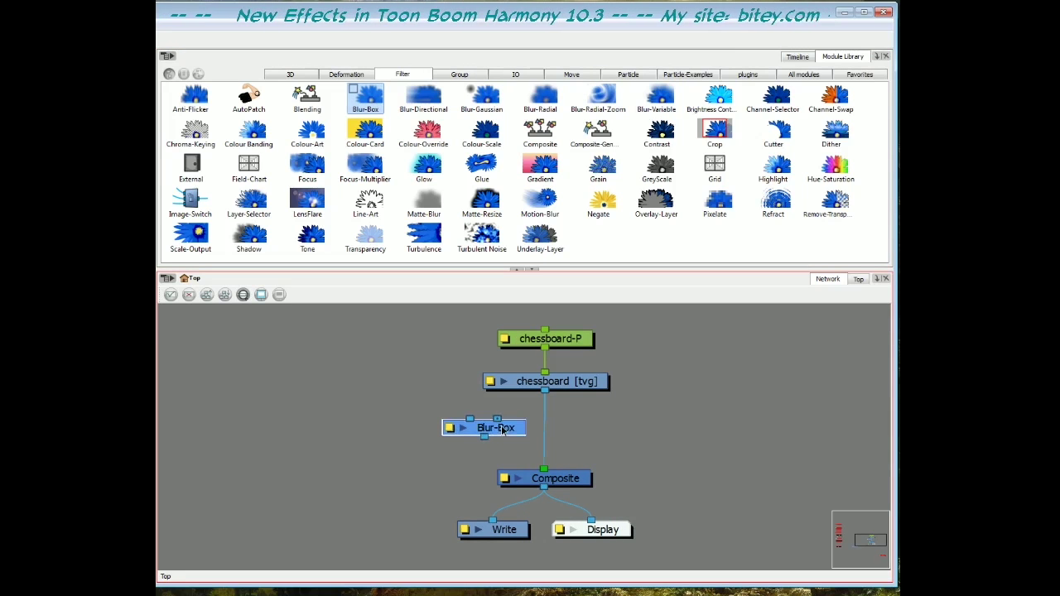
left_click_drag(497, 429, 559, 430)
left_click_drag(621, 329, 623, 379)
left_click_drag(545, 433, 540, 434)
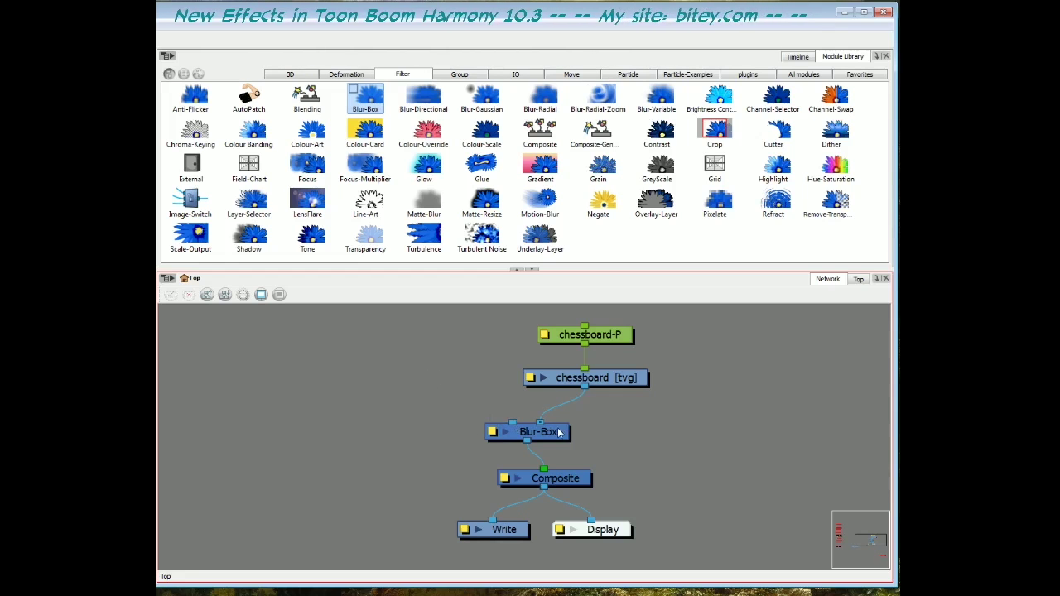
left_click_drag(559, 432, 564, 432)
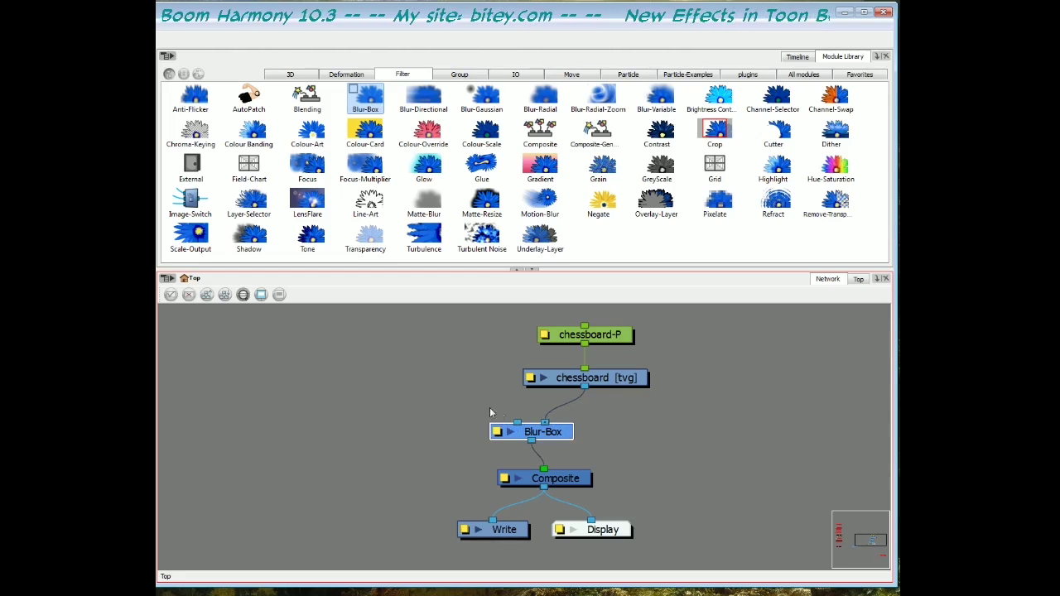
left_click_drag(570, 431, 584, 433)
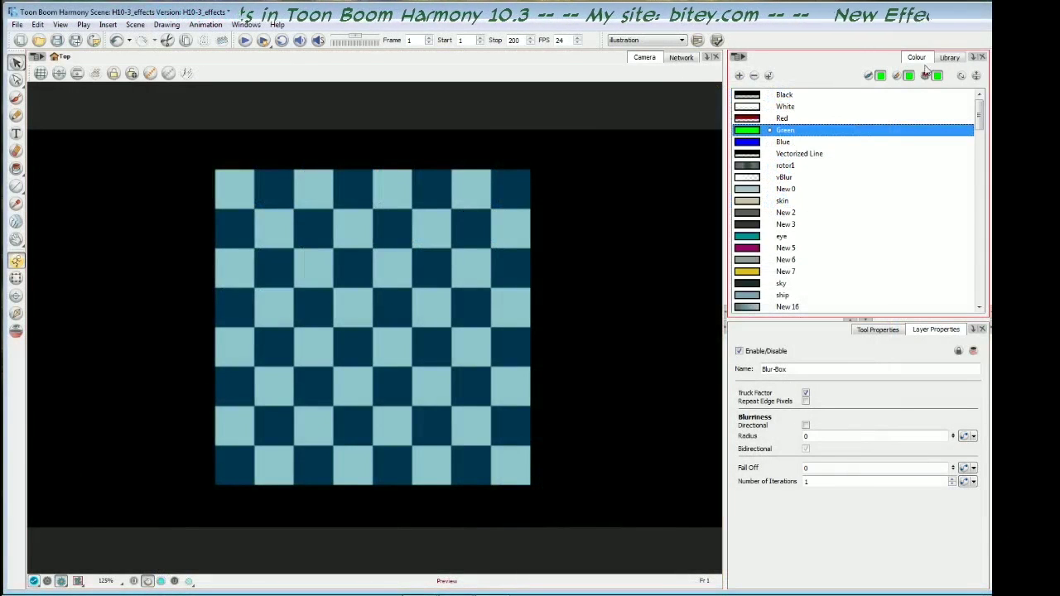
Enlarge the layer properties area and set the Blur-Box radius to 12.
left_click(855, 321)
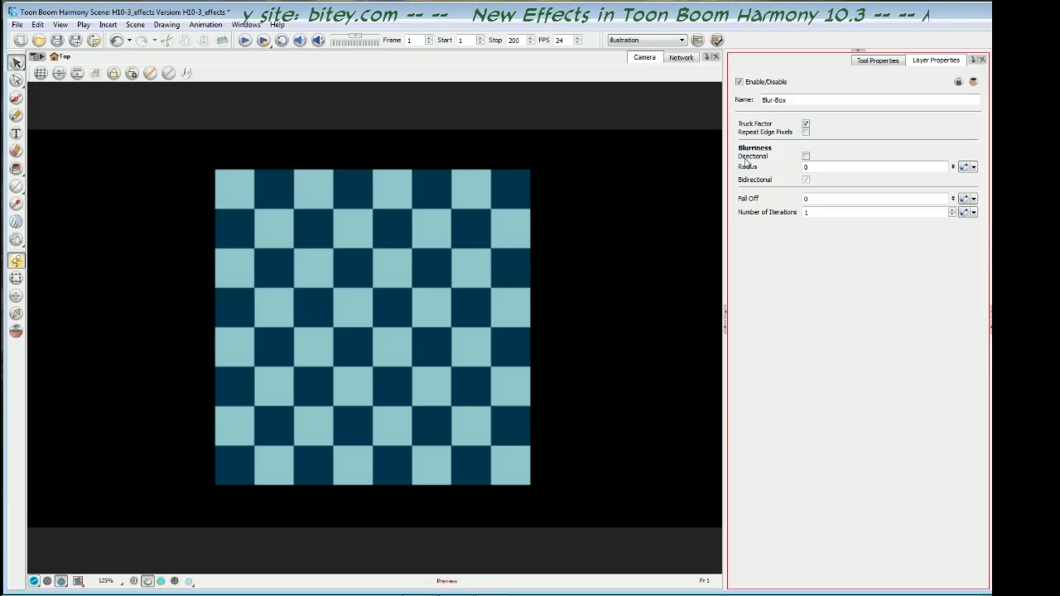
left_click(804, 168)
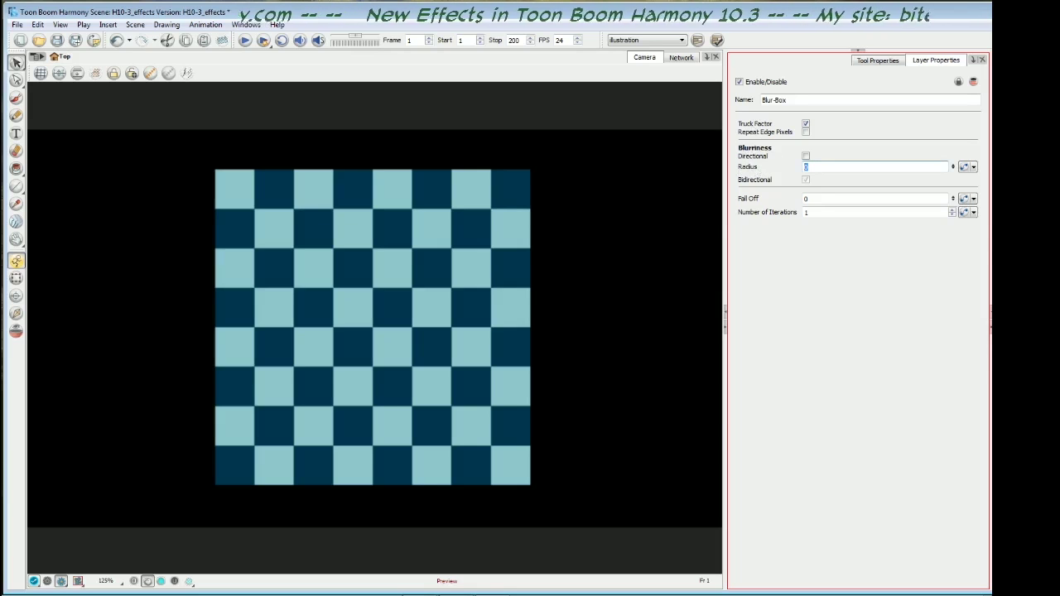
key("Return")
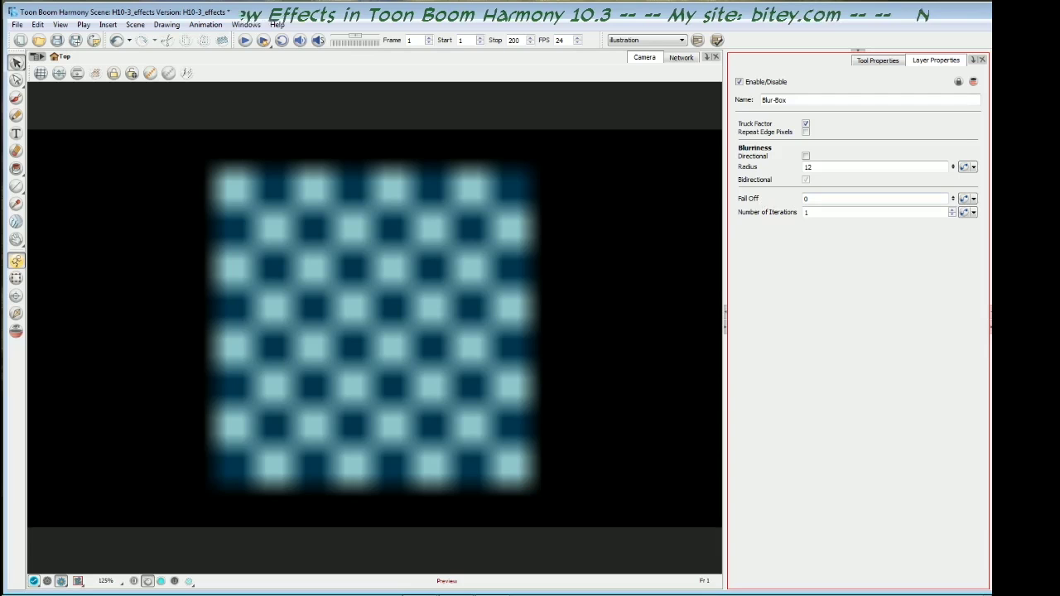
Try a fall off of 3 on the Blur-Box together with a radius of 66.
double_click(806, 199)
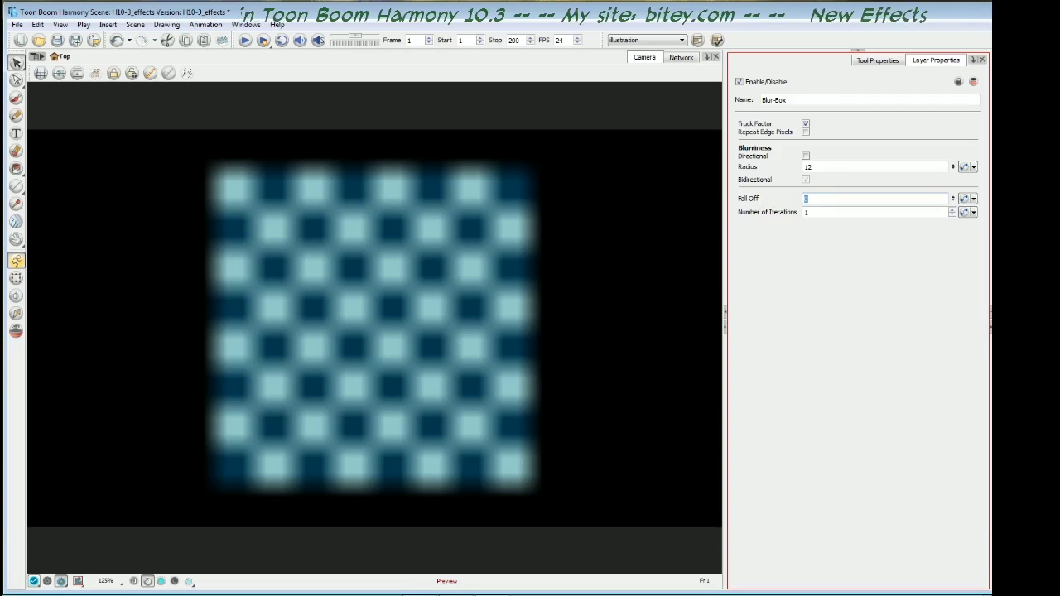
type("3")
key("Return")
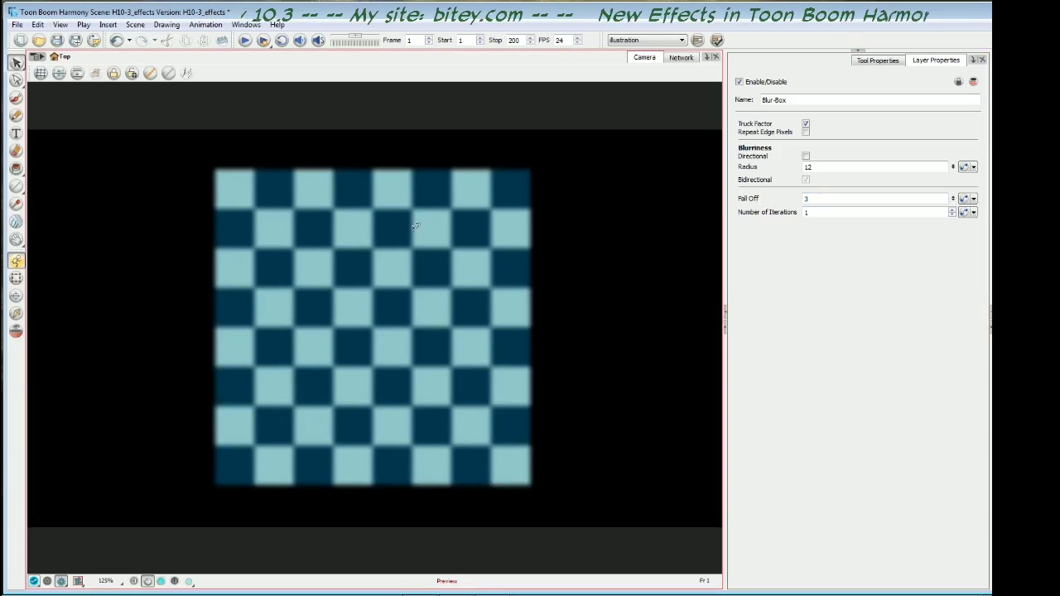
left_click(812, 166)
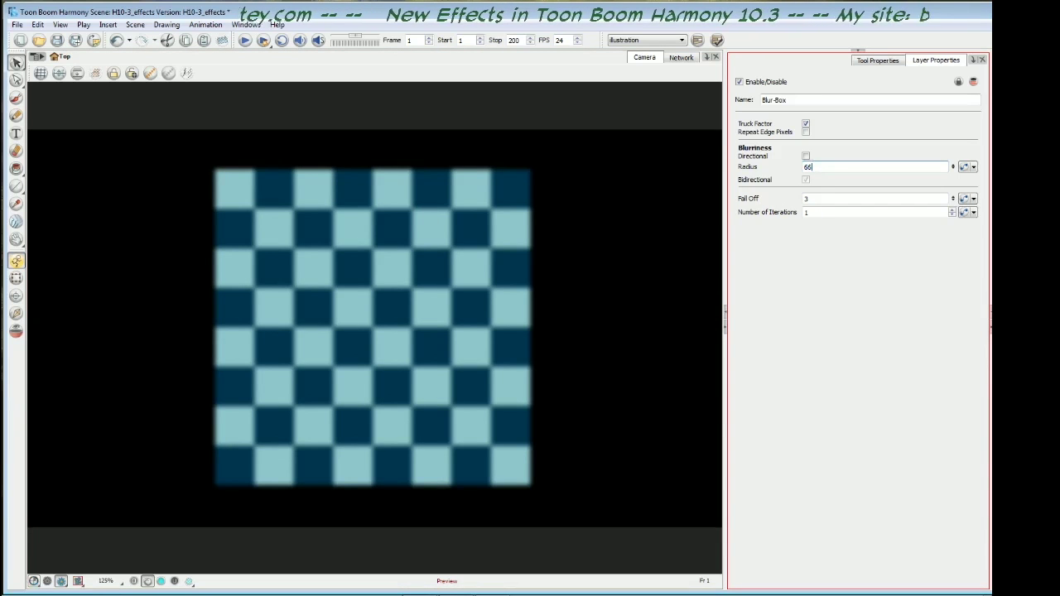
type("66")
key("Return")
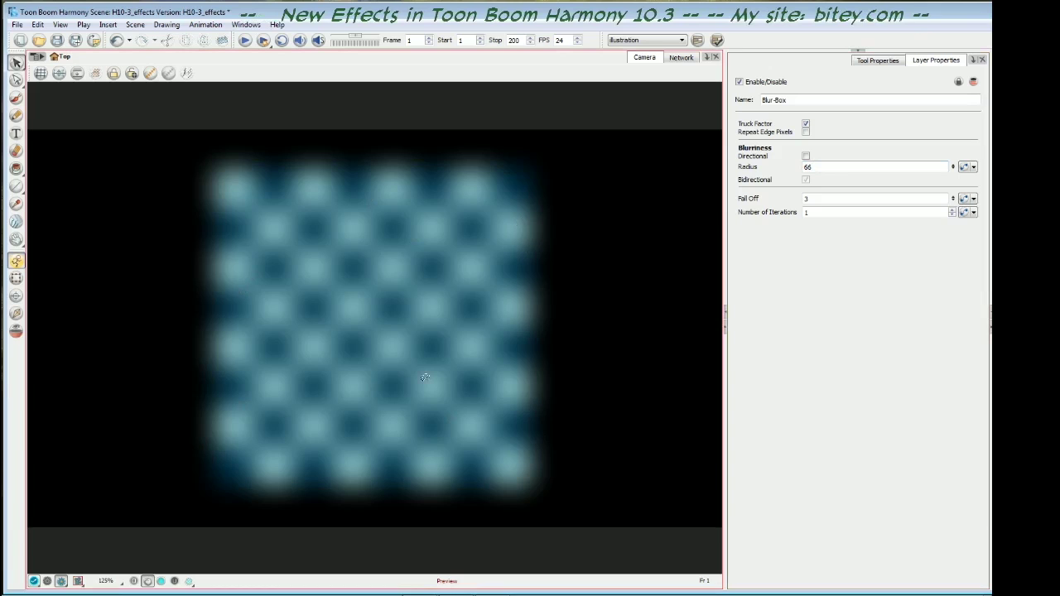
left_click(828, 248)
left_click(601, 194)
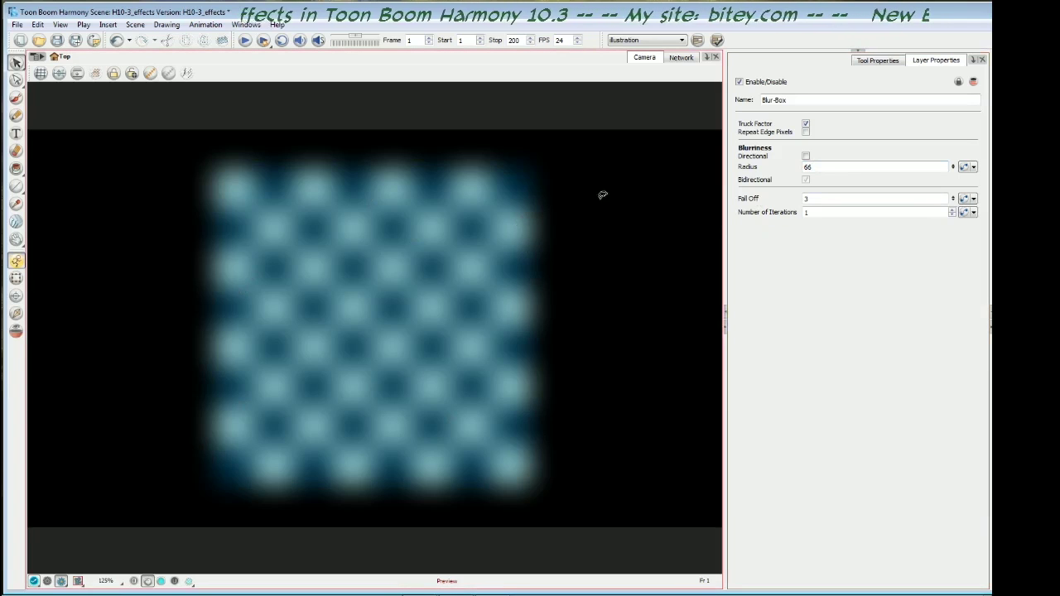
left_click(828, 248)
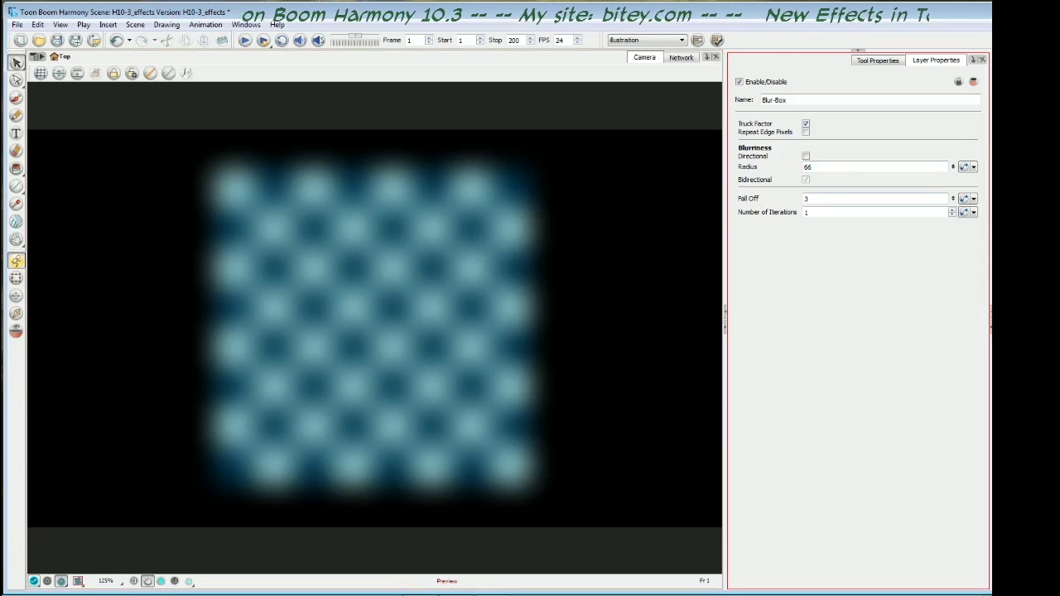
Set the Blur-Box fall off to 0 and its radius to 12.
double_click(807, 198)
type("0")
key("Return")
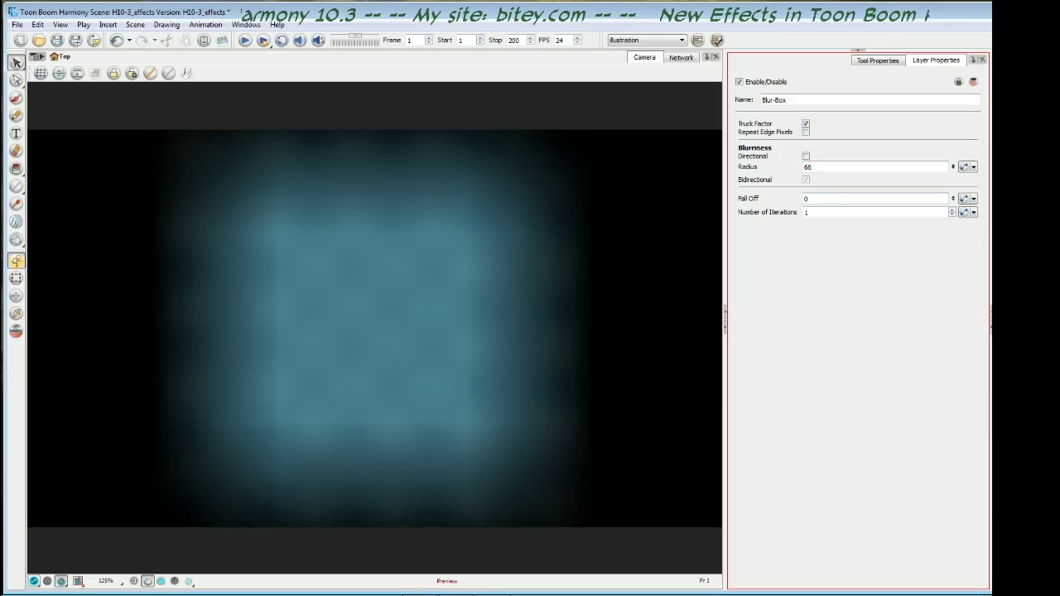
left_click(553, 245)
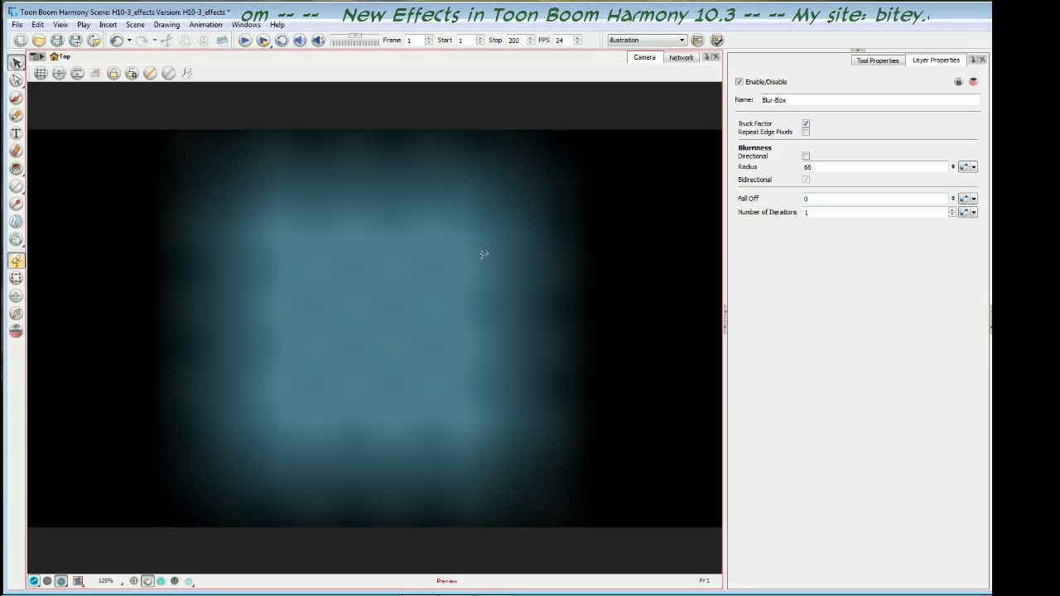
double_click(807, 167)
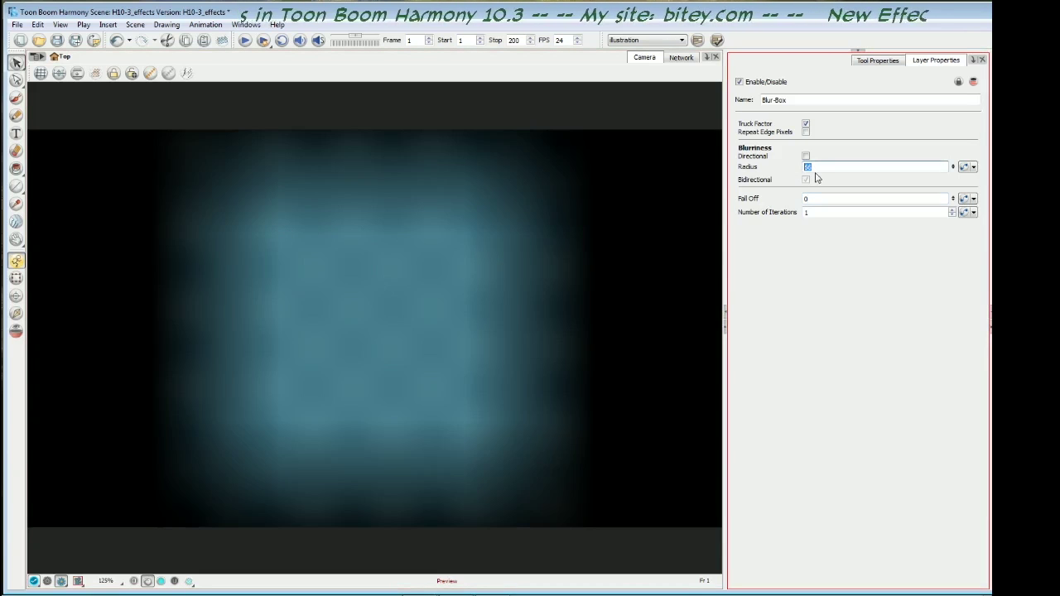
type("12")
key("Return")
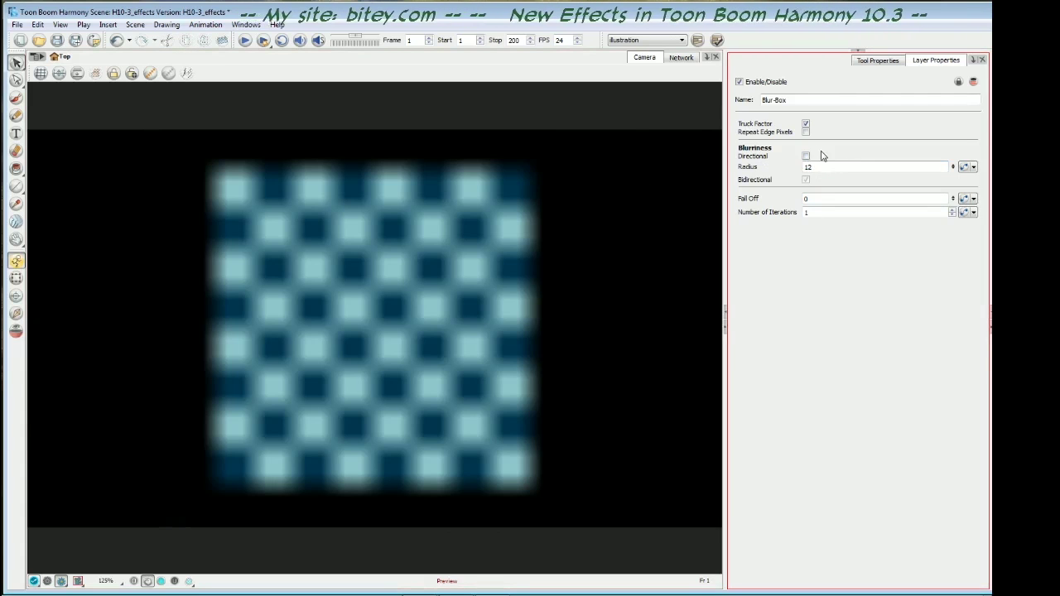
Make the Blur-Box directional and set the blur length to 22.
left_click(805, 156)
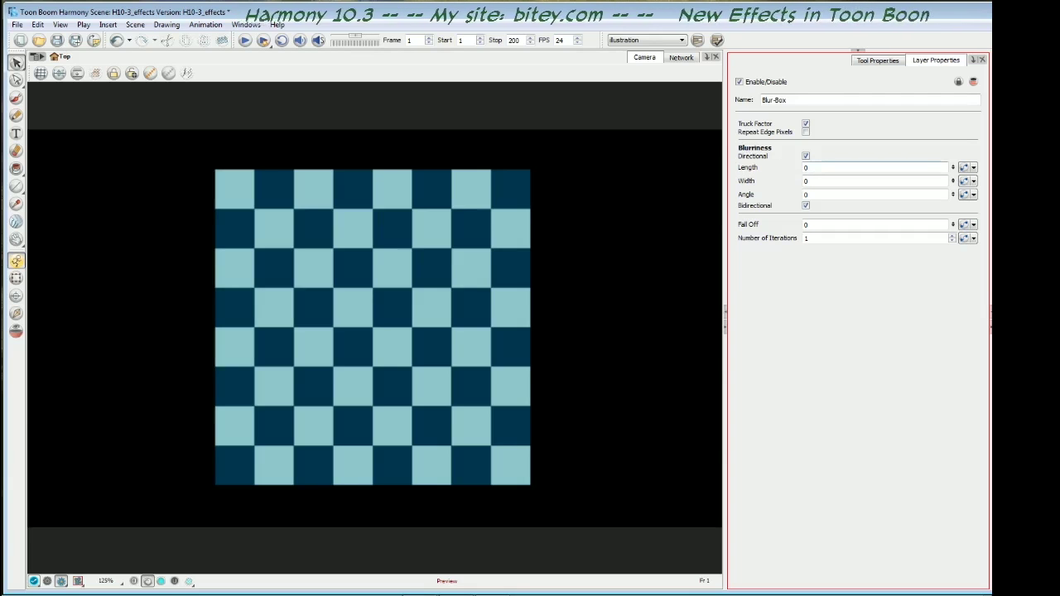
double_click(807, 167)
type("22")
key("Return")
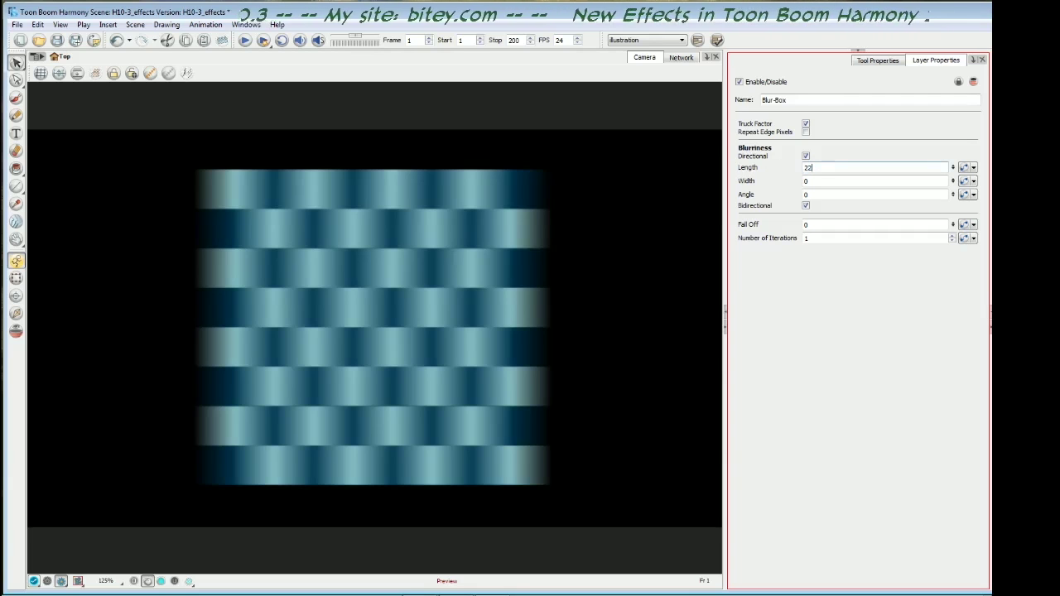
Set the directional blur's width to 3 and its angle to 45.
left_click(802, 181)
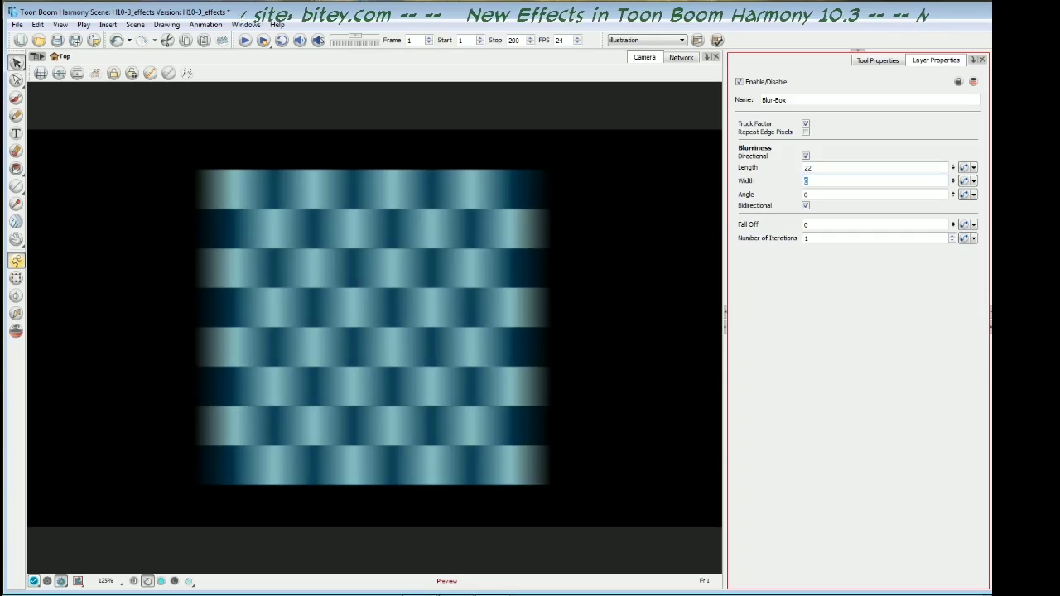
key("Return")
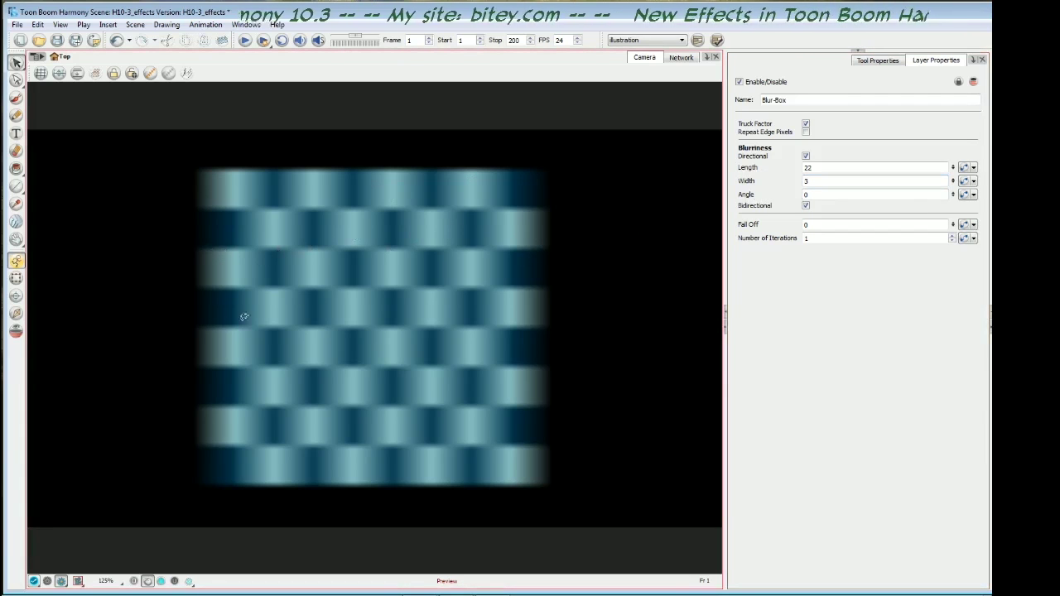
left_click(802, 194)
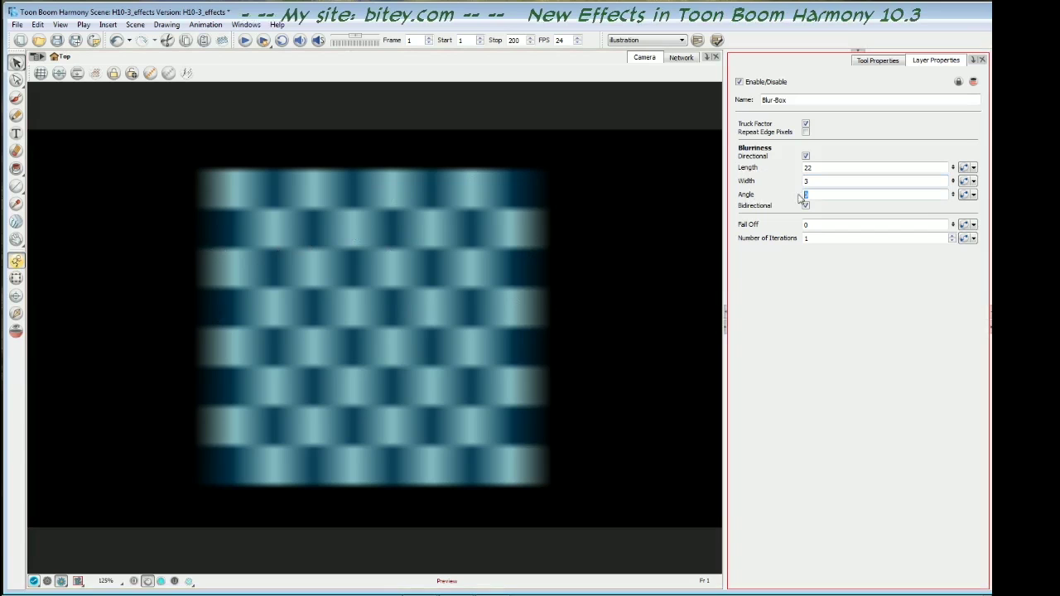
type("45")
key("Return")
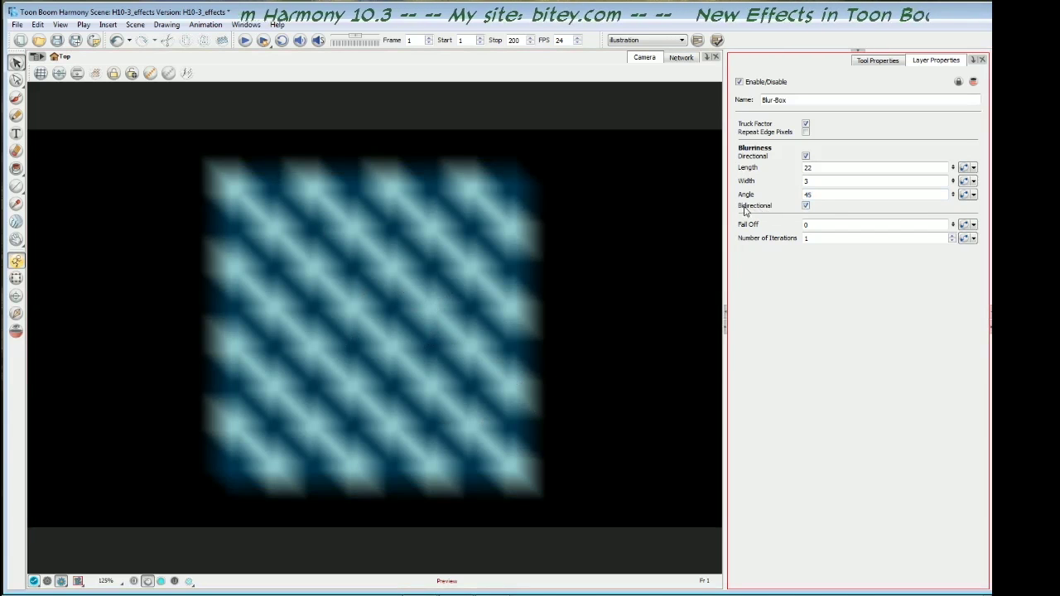
Compare the directional blur with and without the Bidirectional option, leaving it turned off.
left_click(806, 205)
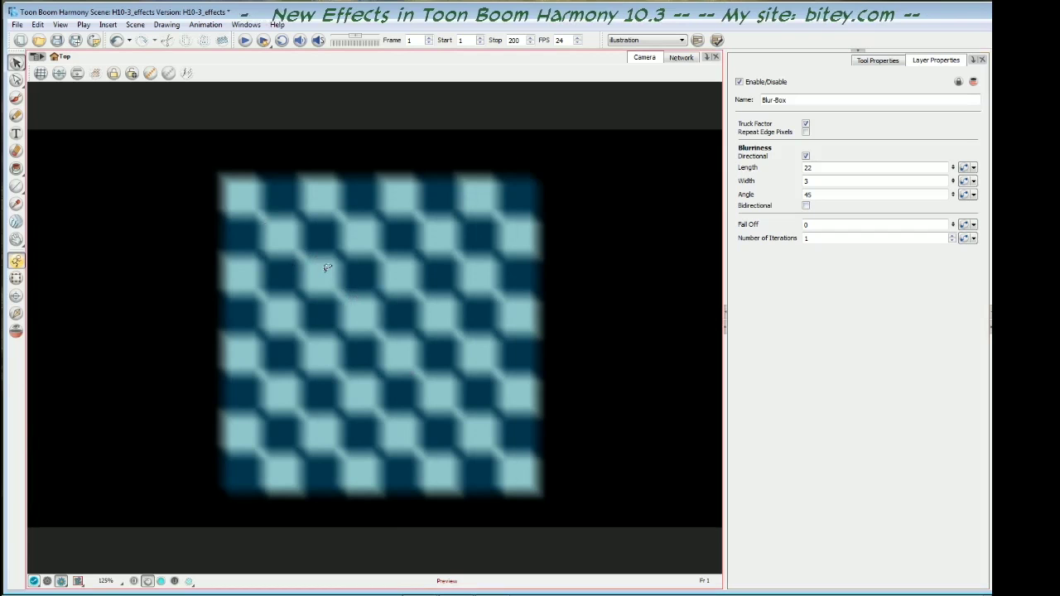
left_click(805, 206)
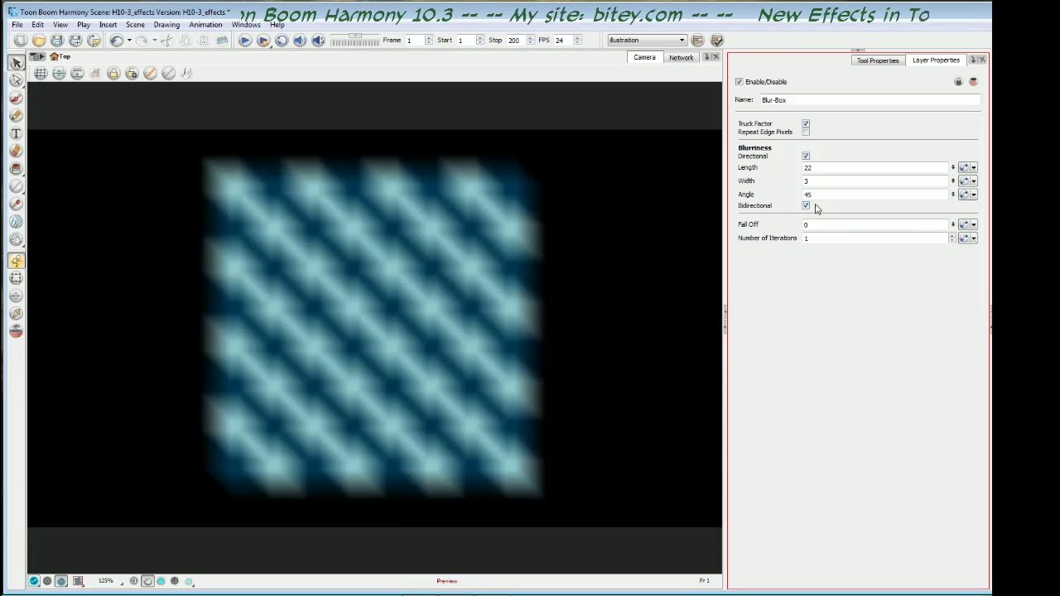
left_click(805, 207)
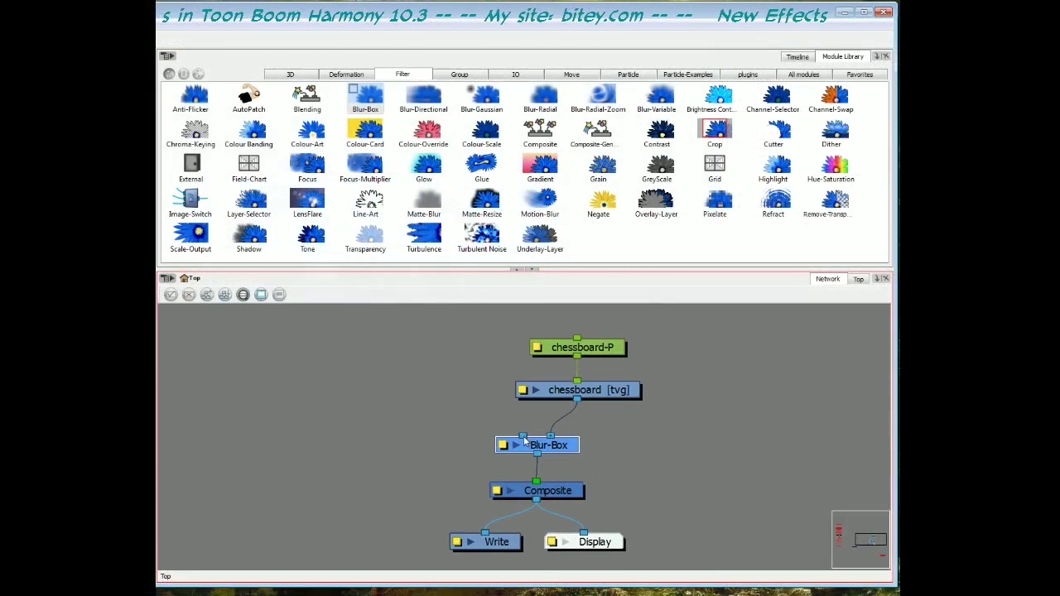
Bring the blurMatte drawing node next to the chessboard nodes, above the Blur-Box.
left_click(598, 452)
left_click_drag(572, 450, 569, 450)
left_click_drag(673, 350, 620, 392)
left_click_drag(298, 467, 525, 381)
left_click(428, 472)
left_click_drag(407, 520, 625, 364)
left_click_drag(669, 365, 544, 410)
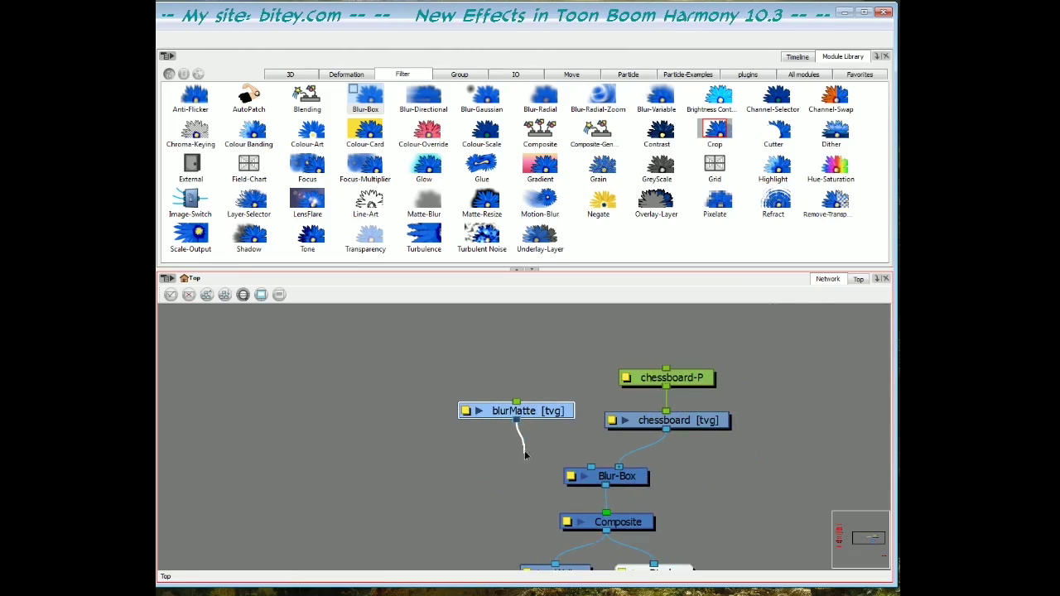
Connect blurMatte to the Composite to preview it, and reroute that connection to the Blur-Box matte input.
left_click_drag(524, 455, 661, 472)
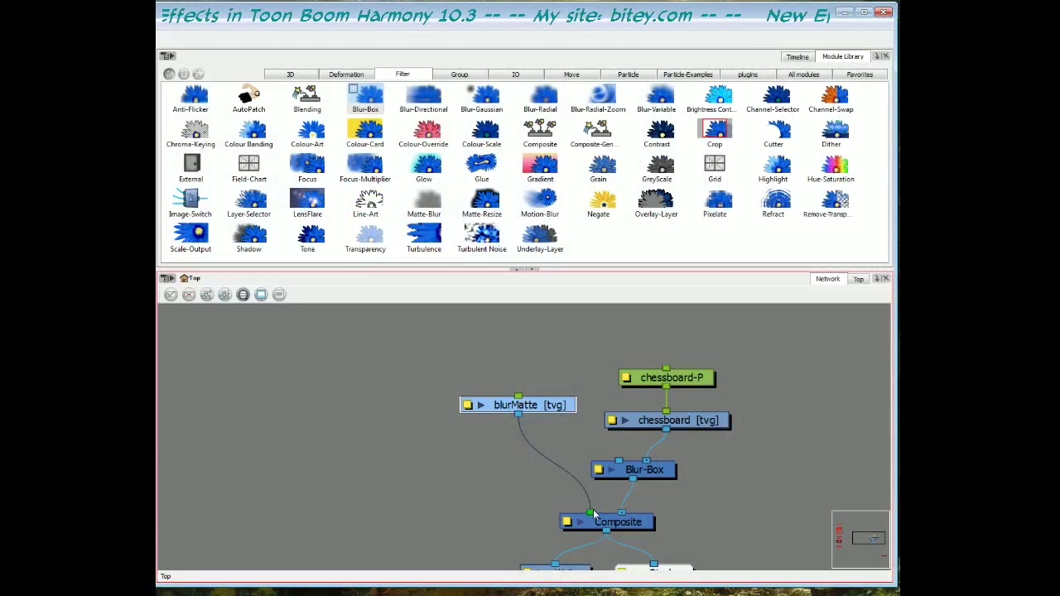
left_click_drag(579, 514, 636, 472)
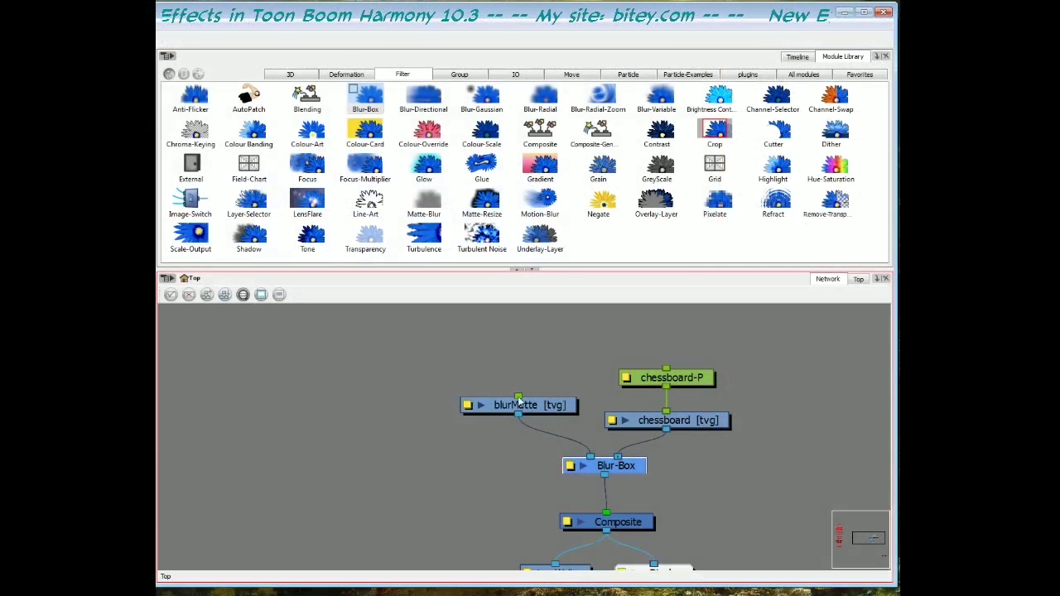
Insert a Negate filter between blurMatte and the Blur-Box, and enable its Negate Alpha option.
left_click_drag(555, 412, 582, 381)
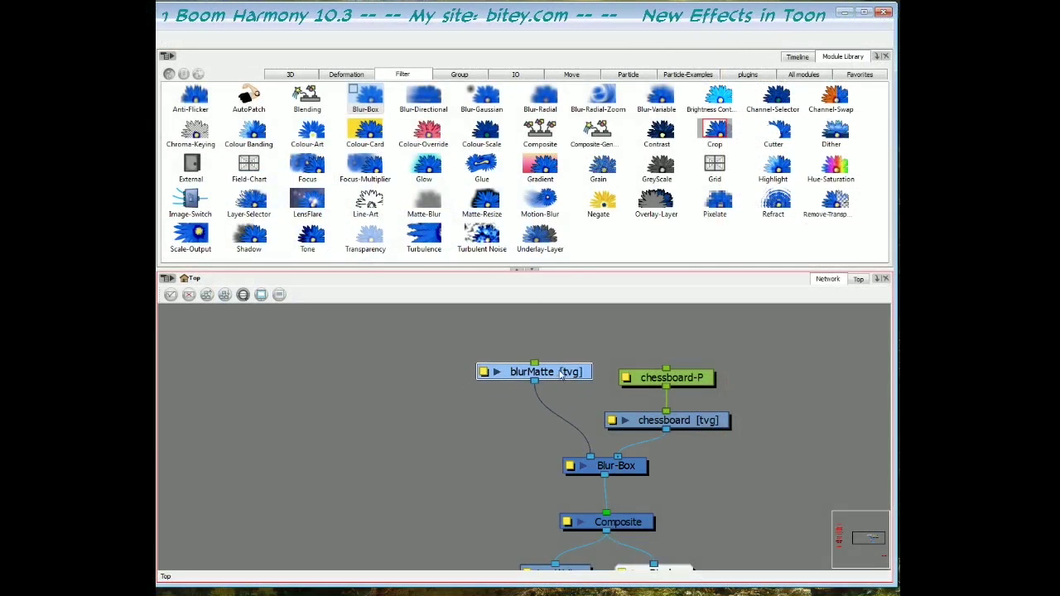
left_click(604, 208)
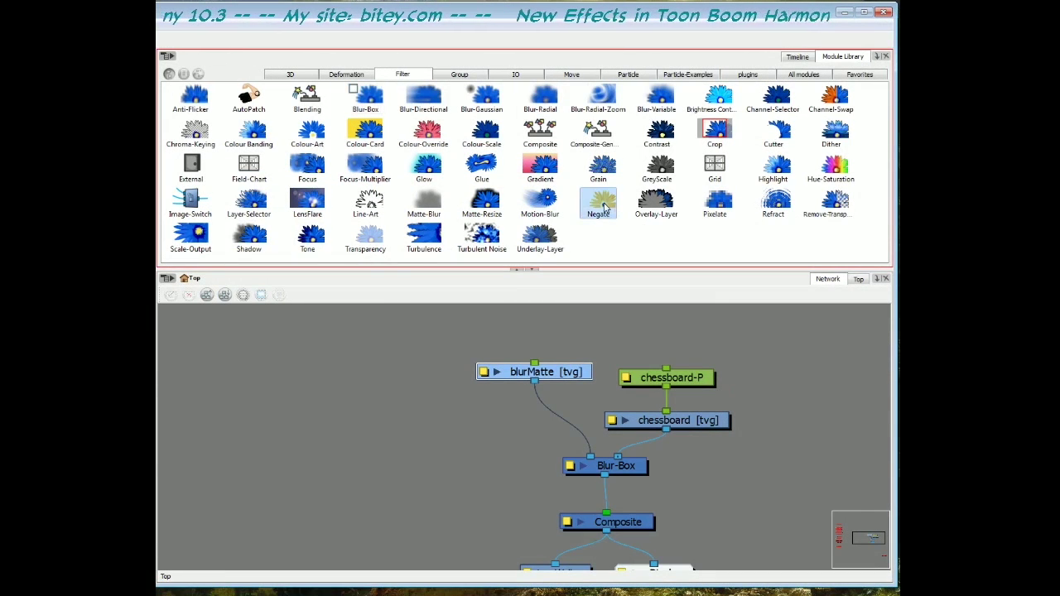
left_click_drag(605, 207, 555, 417)
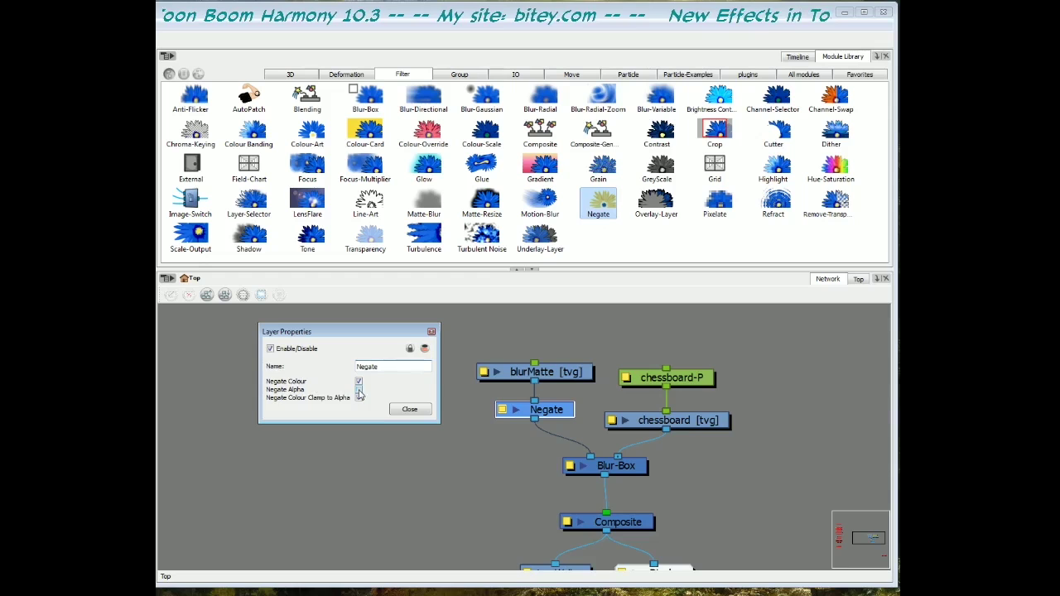
left_click(359, 391)
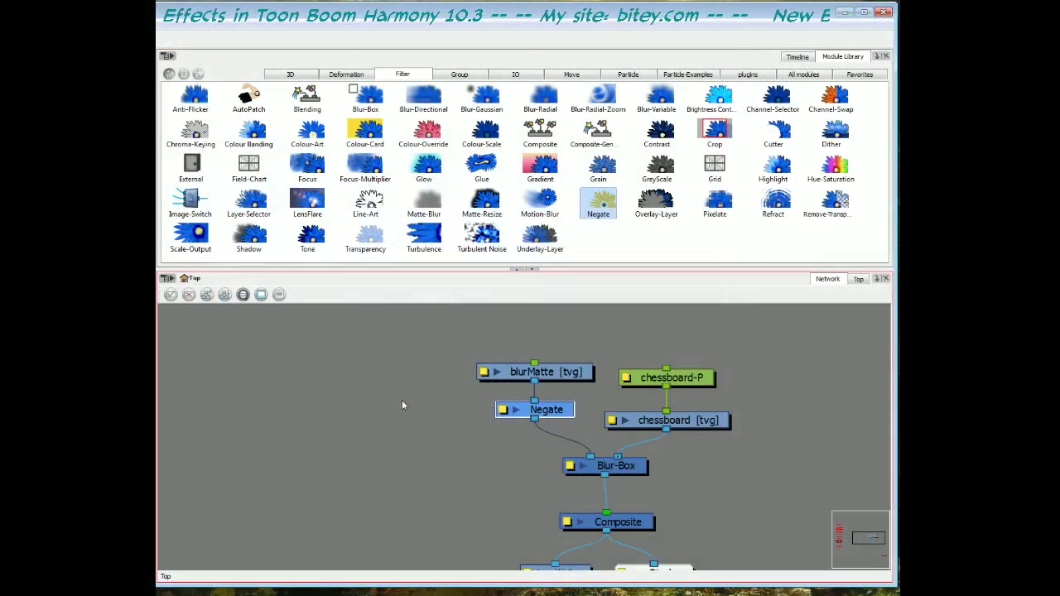
left_click_drag(401, 400, 333, 373)
left_click(499, 388)
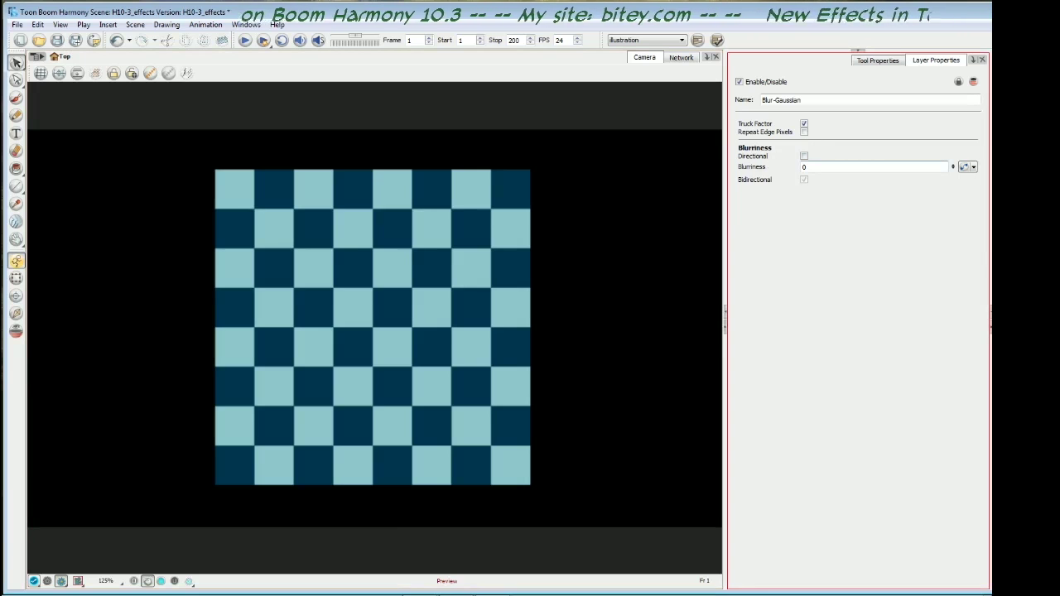
Try Blur-Gaussian blurriness values of 12, 4, 2 and 66 on the chessboard, and set the blurriness back to 12.
double_click(803, 167)
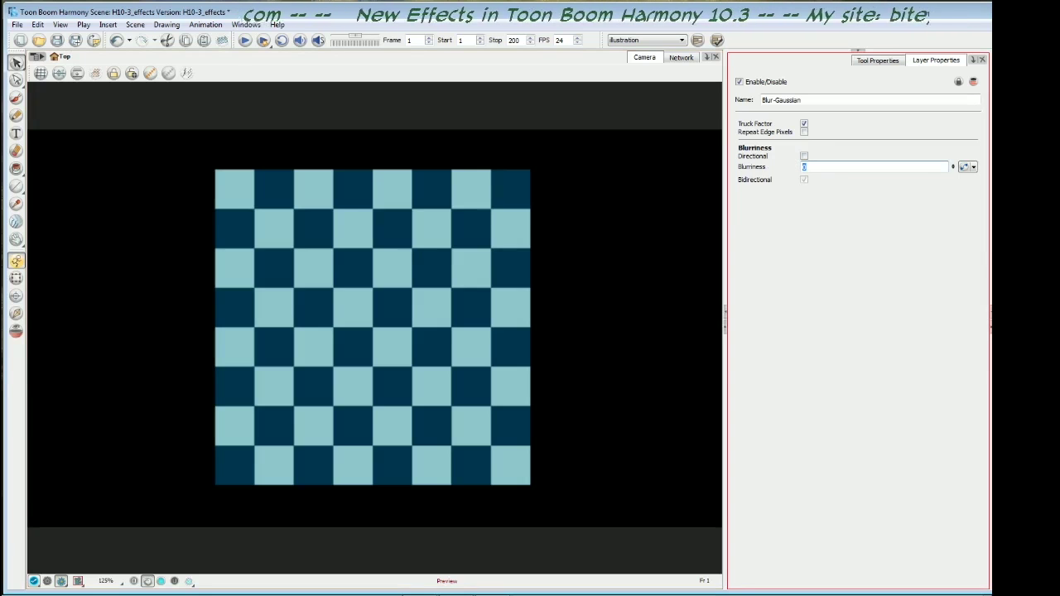
key("Return")
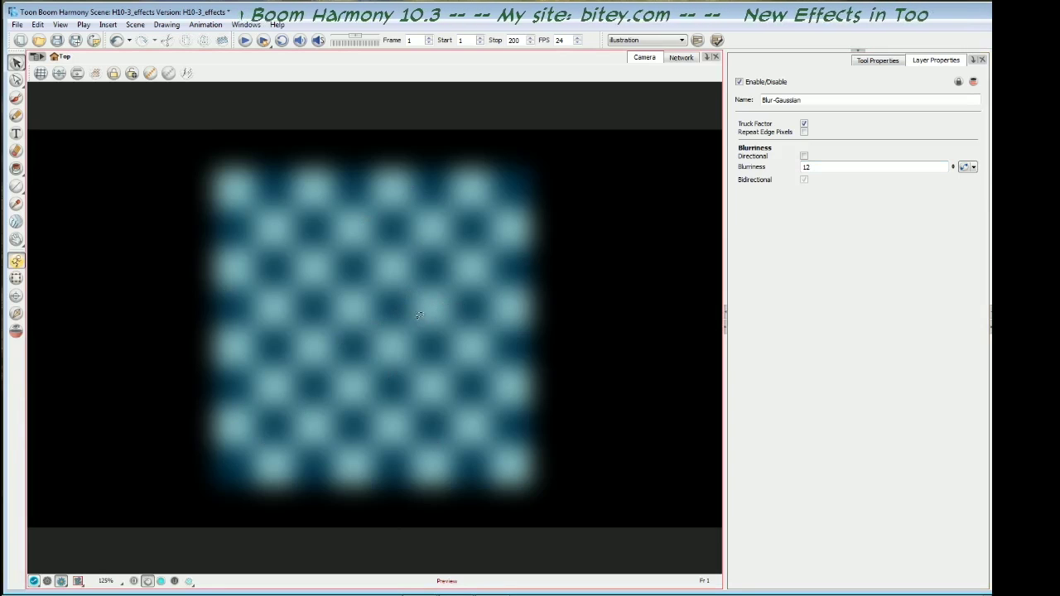
double_click(805, 167)
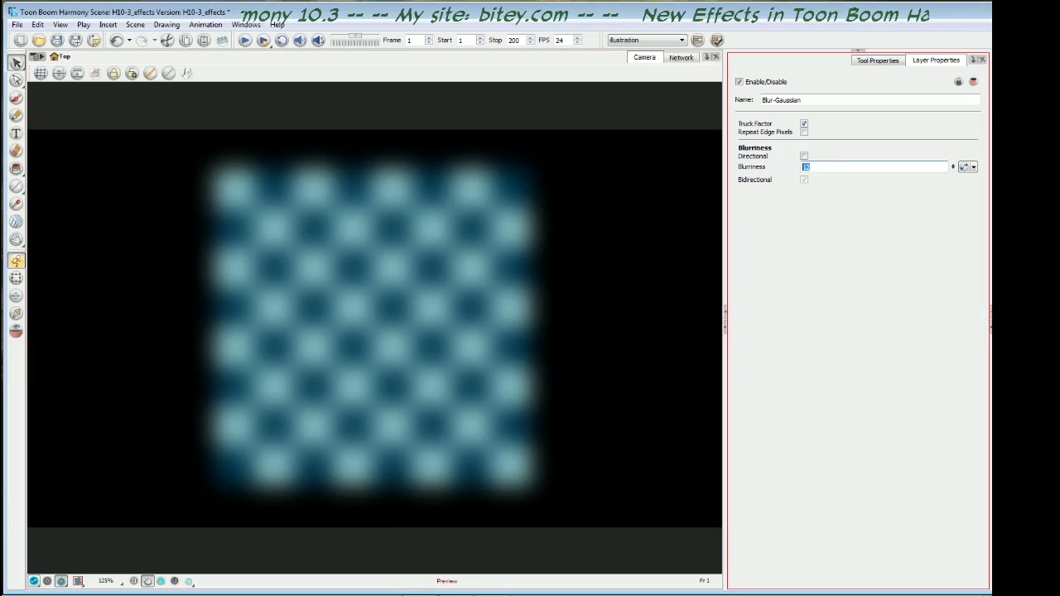
key("Return")
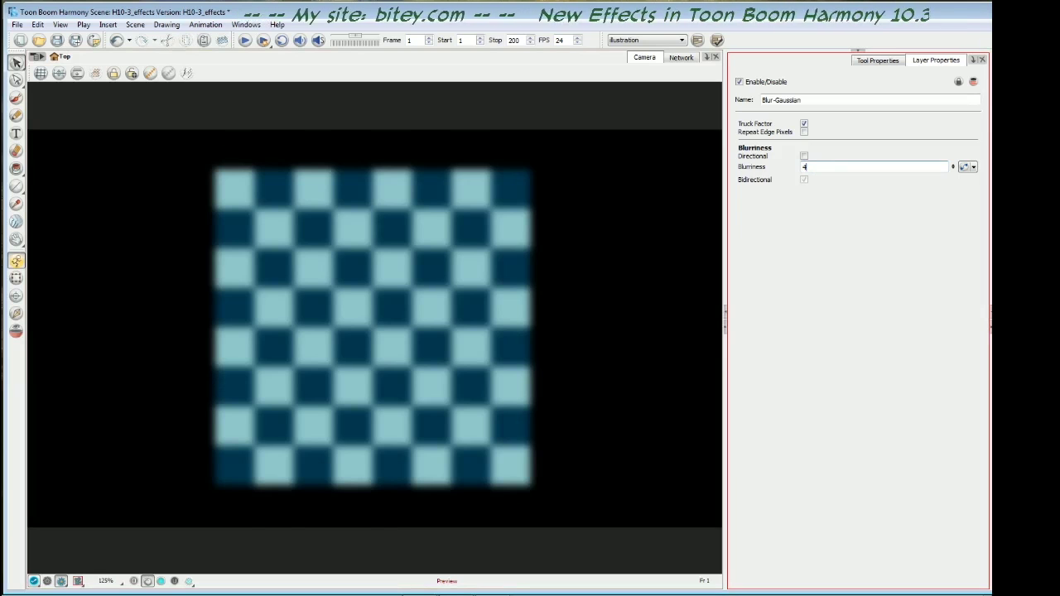
double_click(805, 167)
type("2")
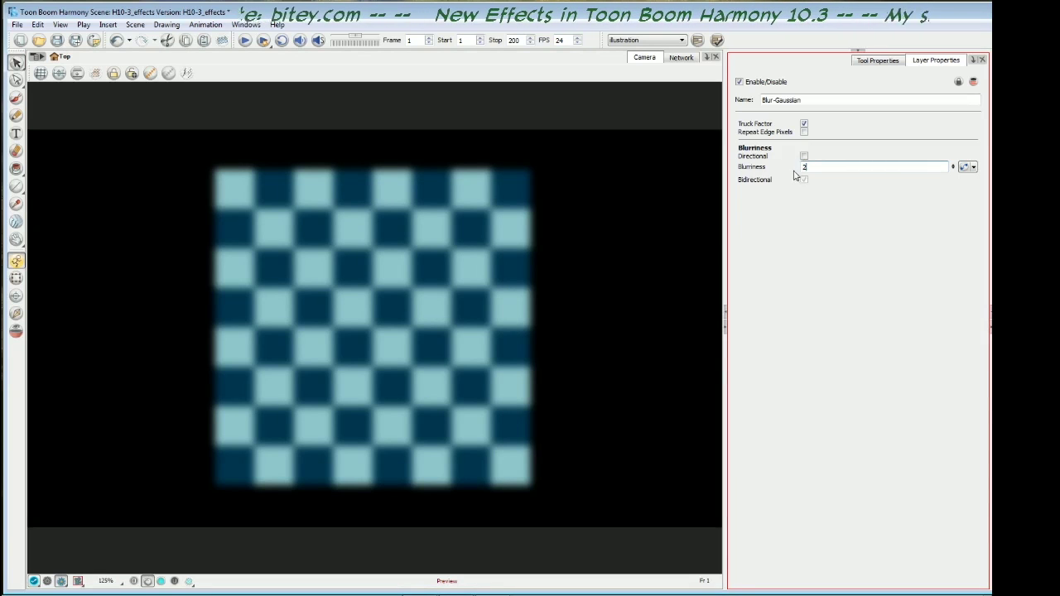
key("Return")
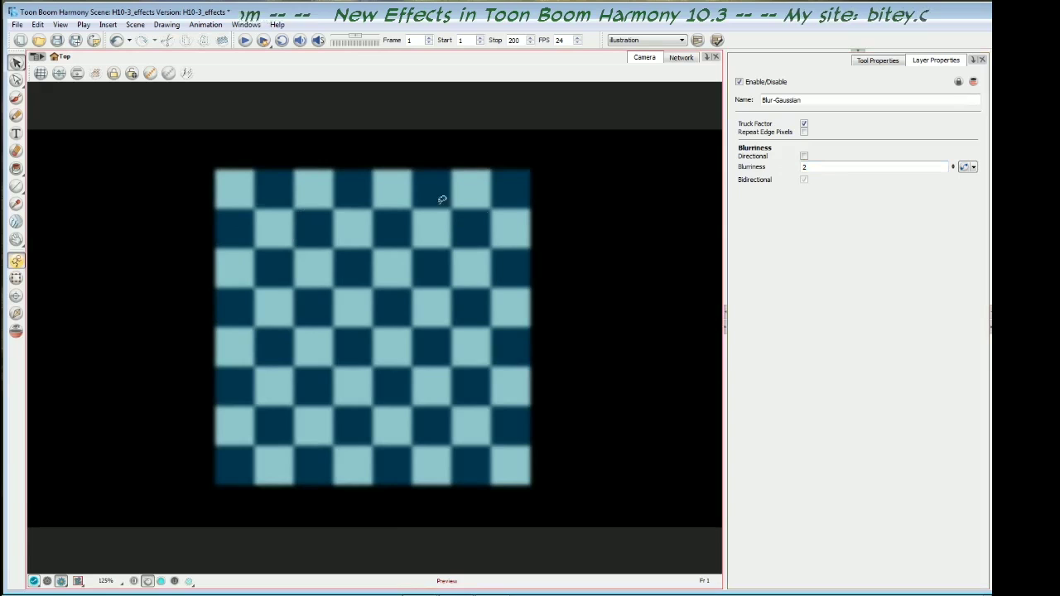
double_click(803, 167)
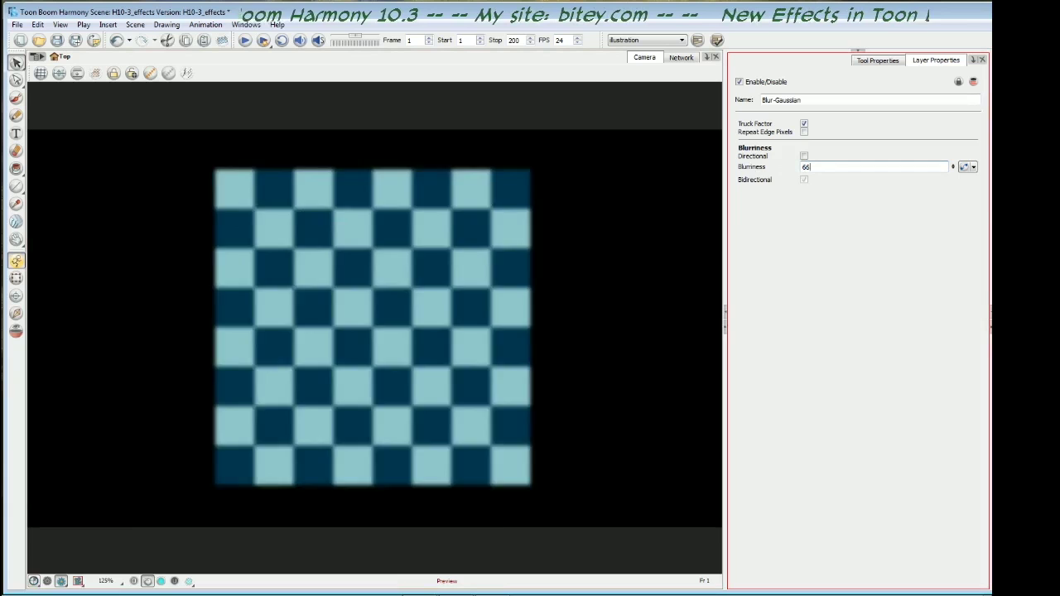
key("Return")
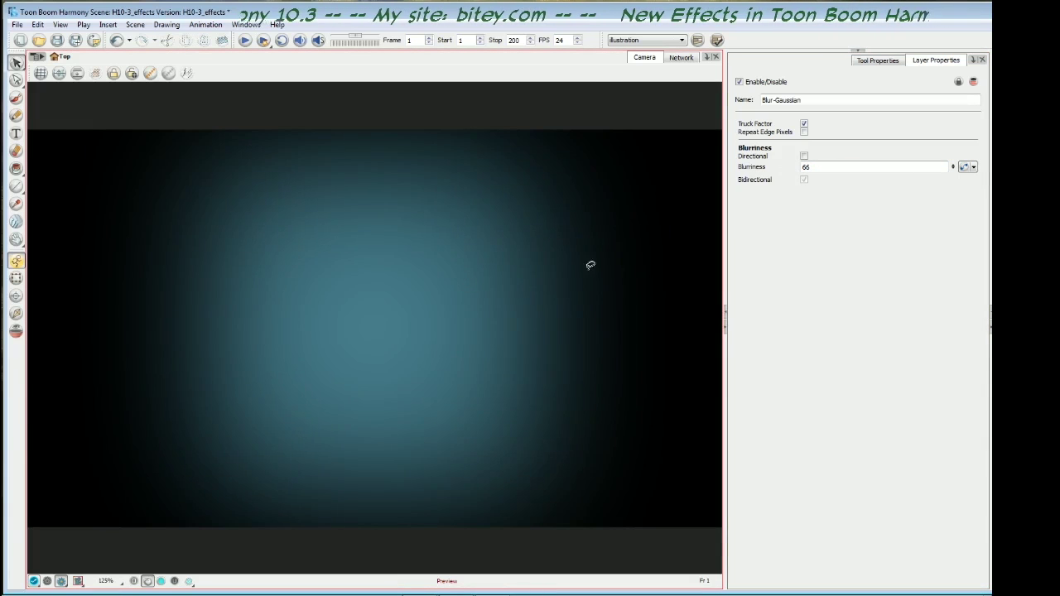
double_click(815, 169)
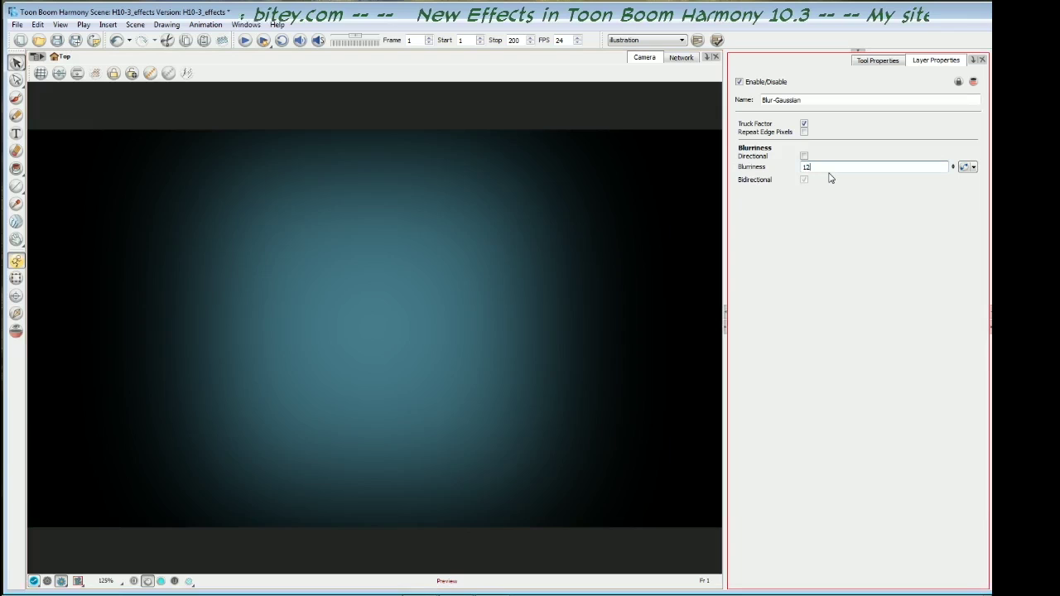
key("Return")
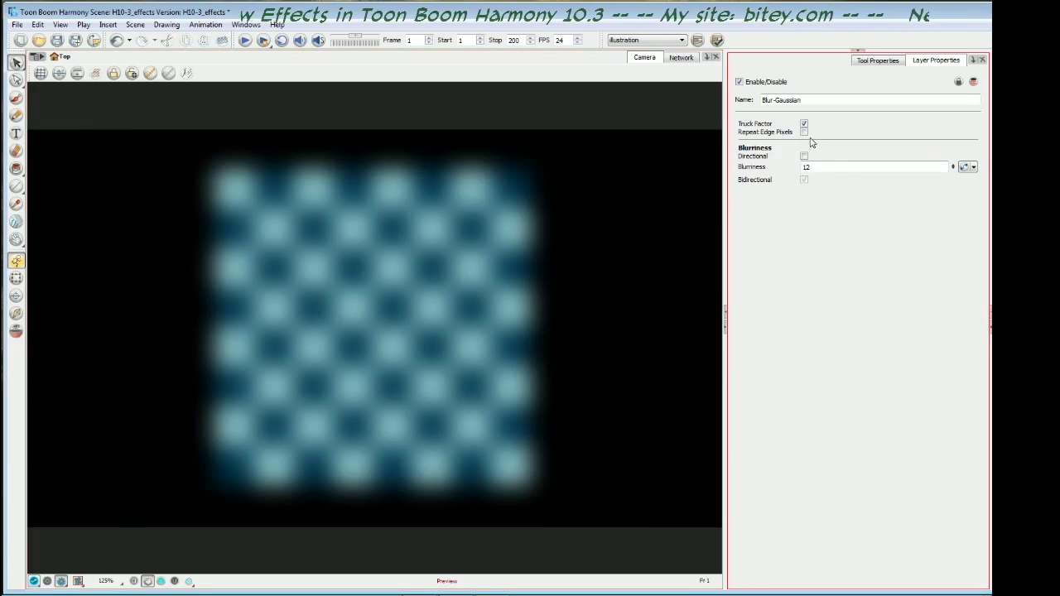
Enable the Directional option of Blur-Gaussian to view its separate blur settings, and disable it again.
left_click(804, 156)
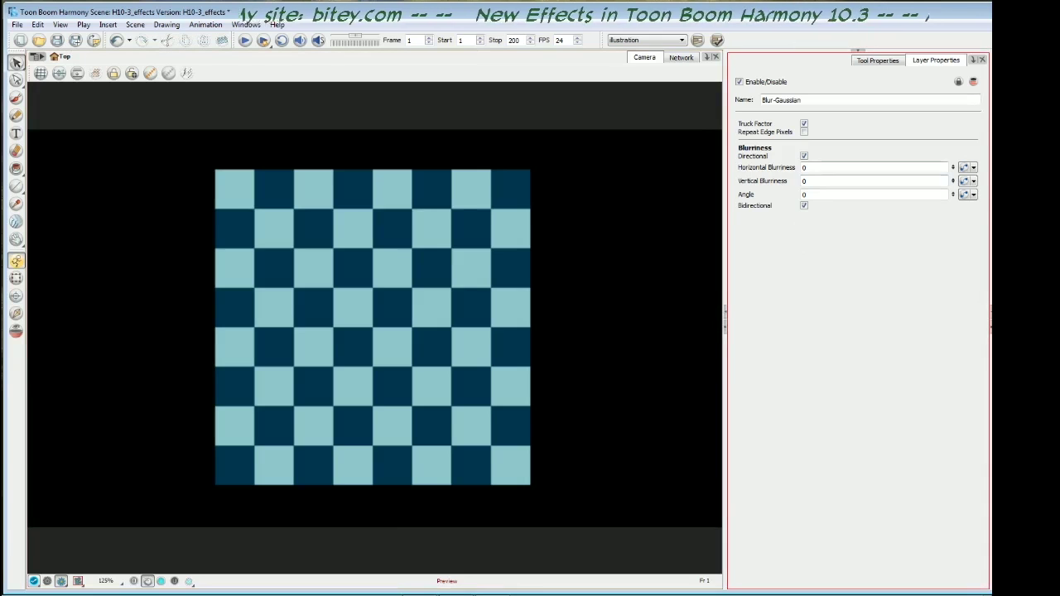
left_click(804, 156)
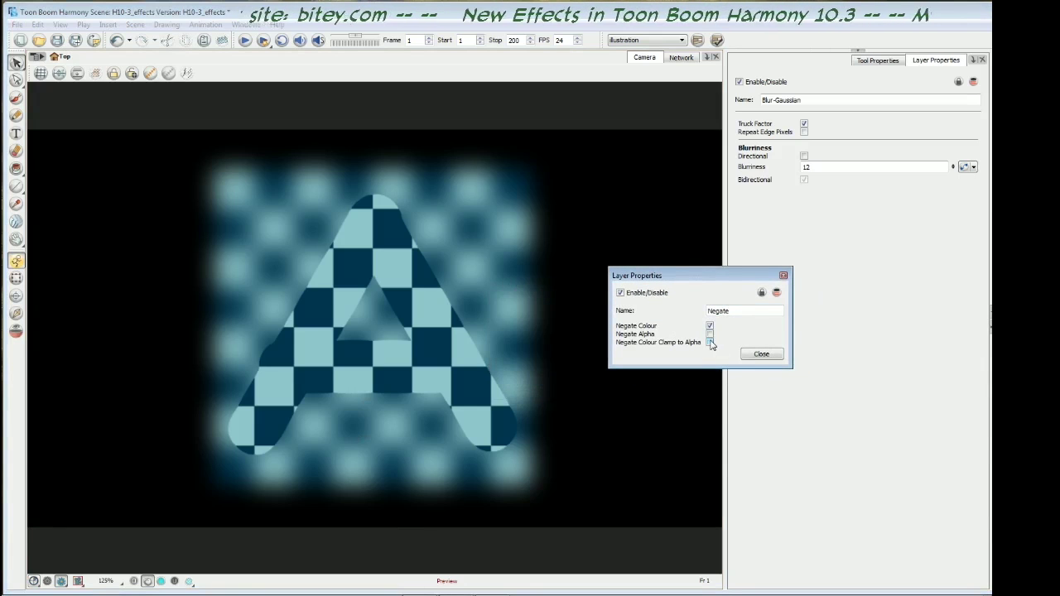
Turn off Negate Colour Clamp to Alpha on the Negate filter and close its properties.
left_click(710, 342)
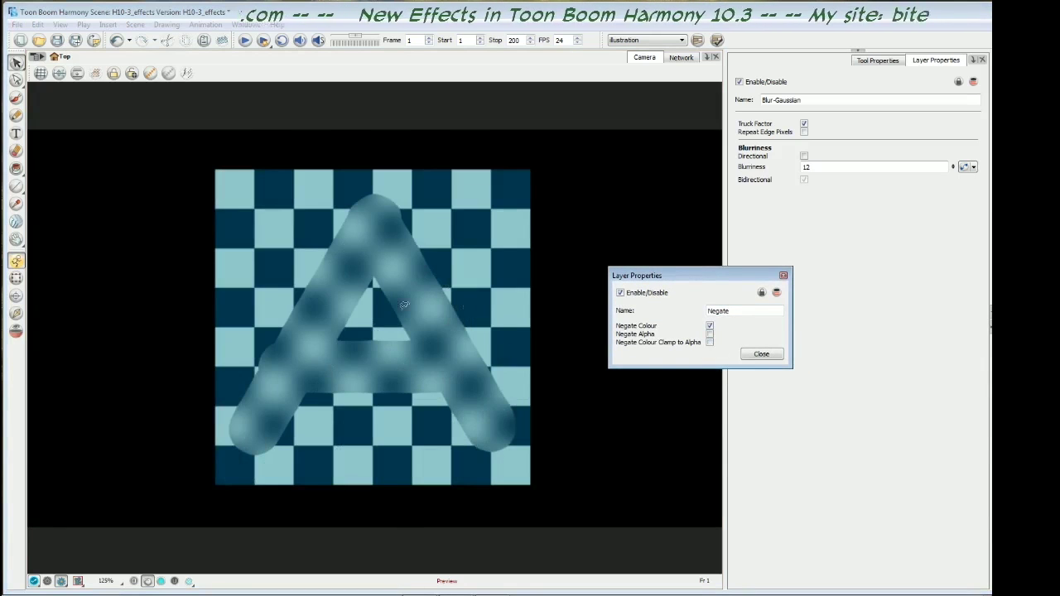
left_click(761, 354)
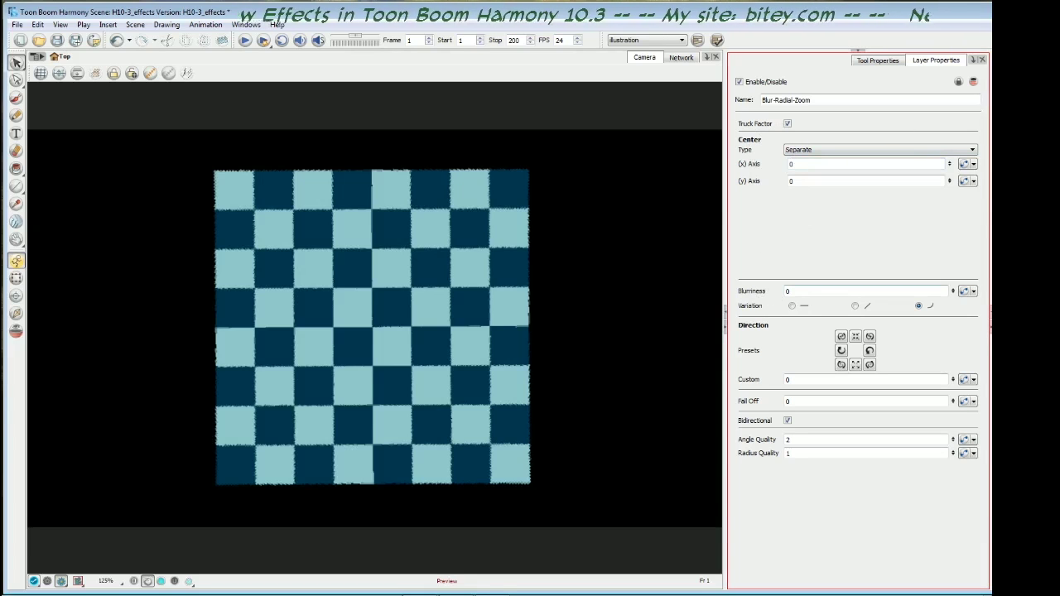
Set the Blur-Radial-Zoom blurriness to 12 and disable its Bidirectional option.
double_click(788, 291)
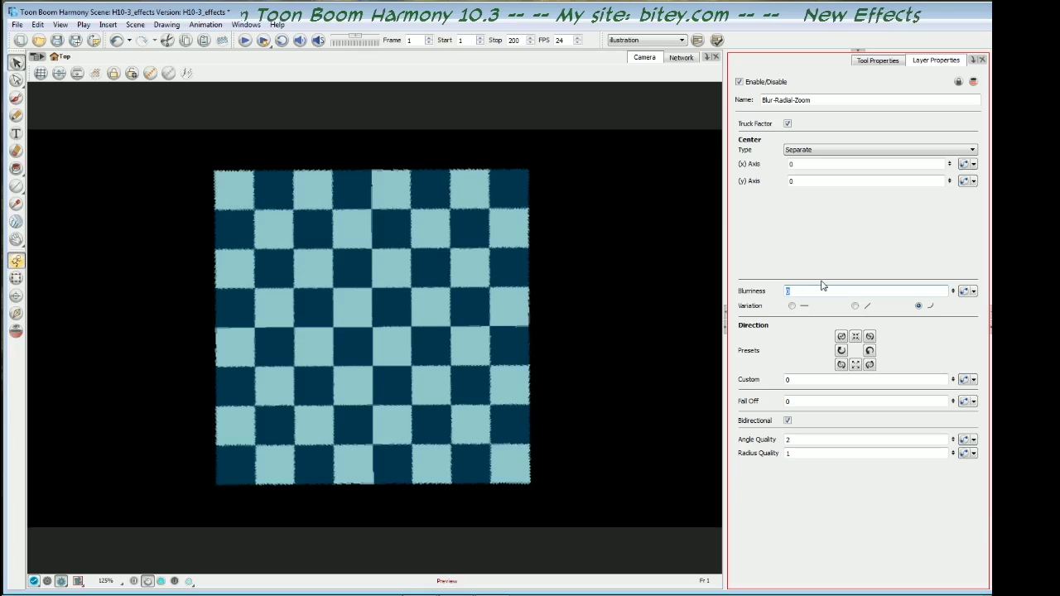
key("Return")
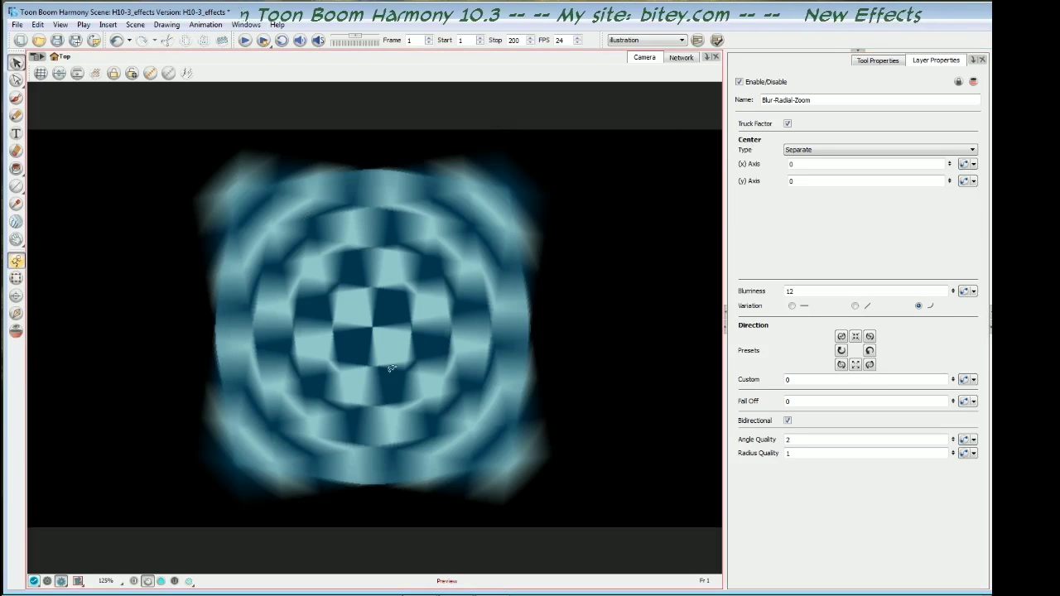
left_click(788, 422)
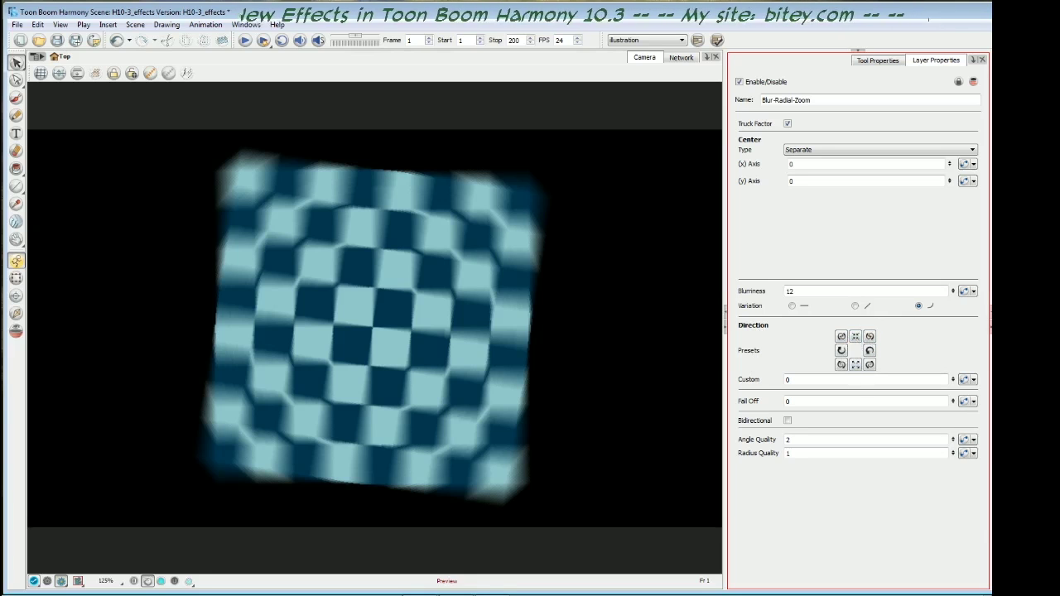
Compare the two zoom direction presets of Blur-Radial-Zoom, 90 and -90, ending on 90.
left_click(855, 336)
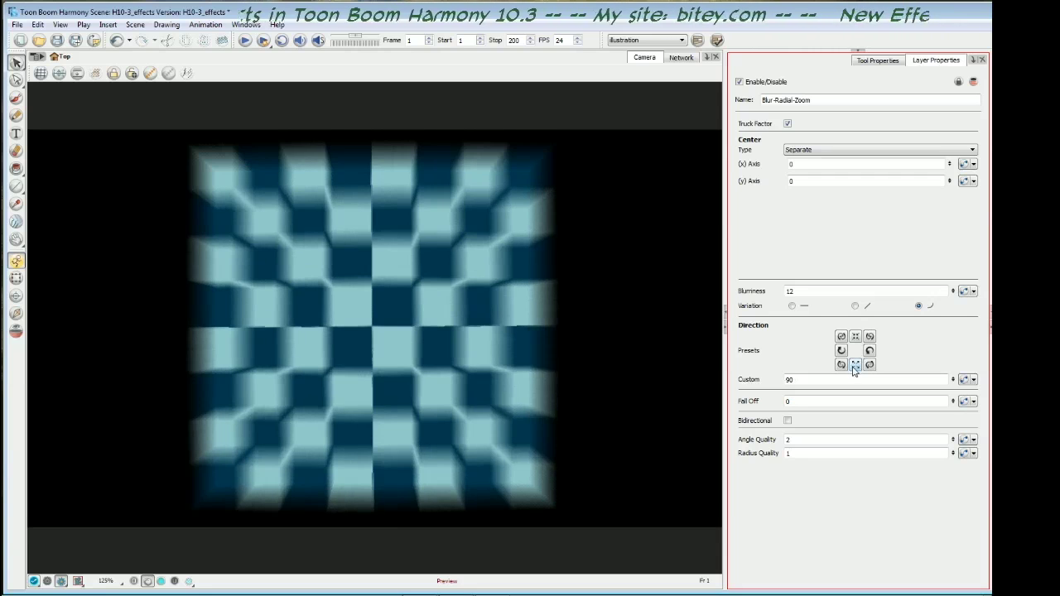
left_click(856, 365)
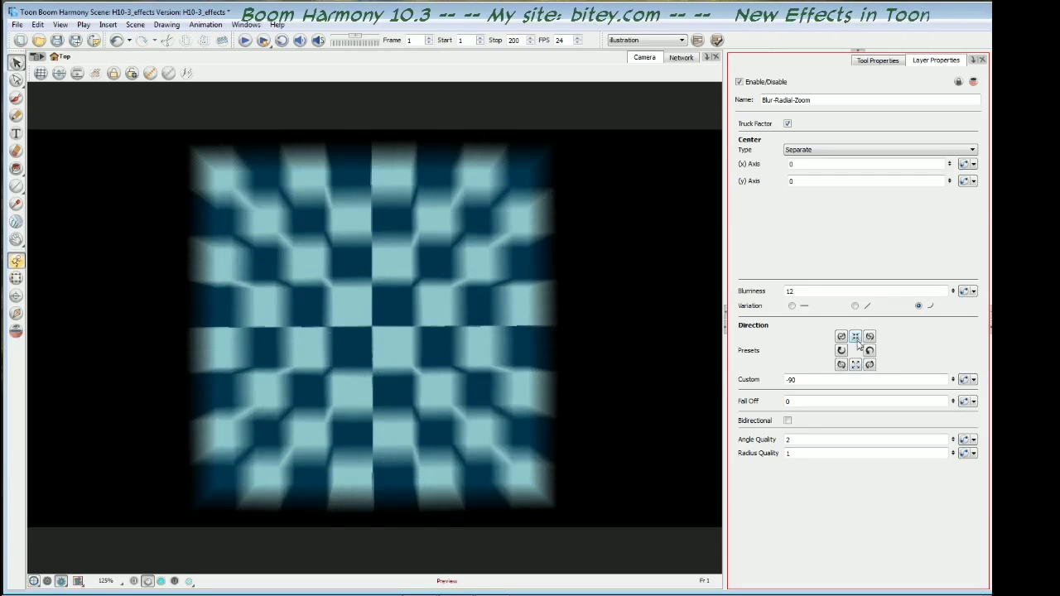
left_click(856, 365)
left_click(857, 365)
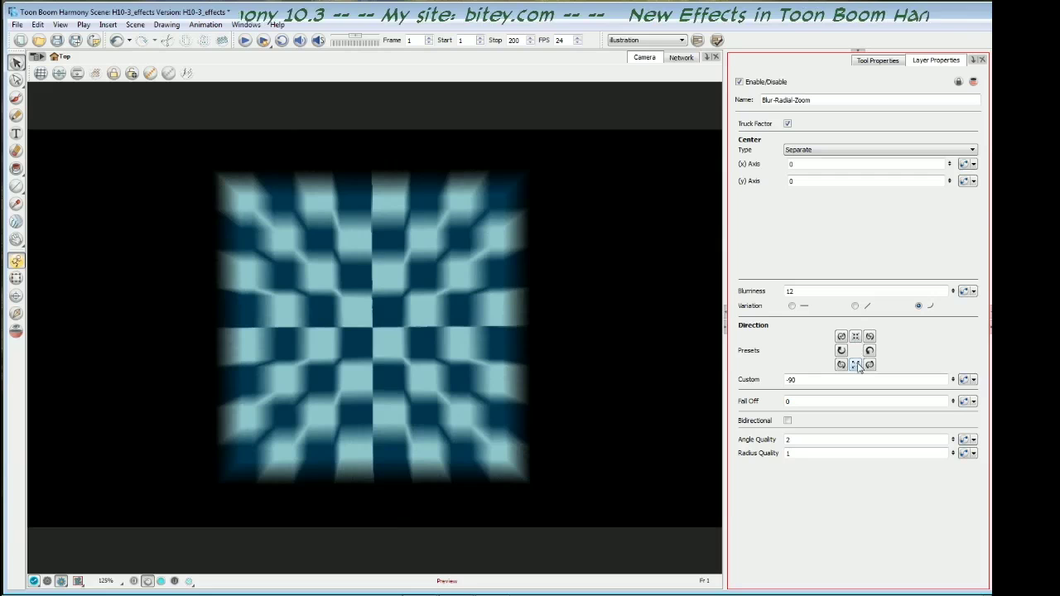
left_click(856, 366)
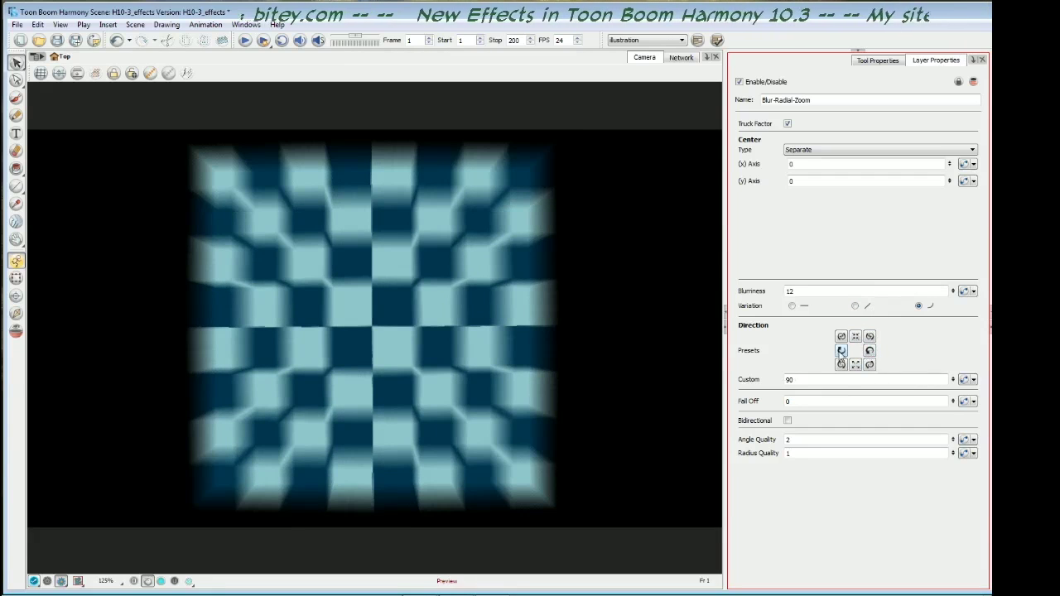
Alternate between the two rotation direction presets of Blur-Radial-Zoom, 180 and 0, ending on 0.
left_click(869, 351)
left_click(841, 351)
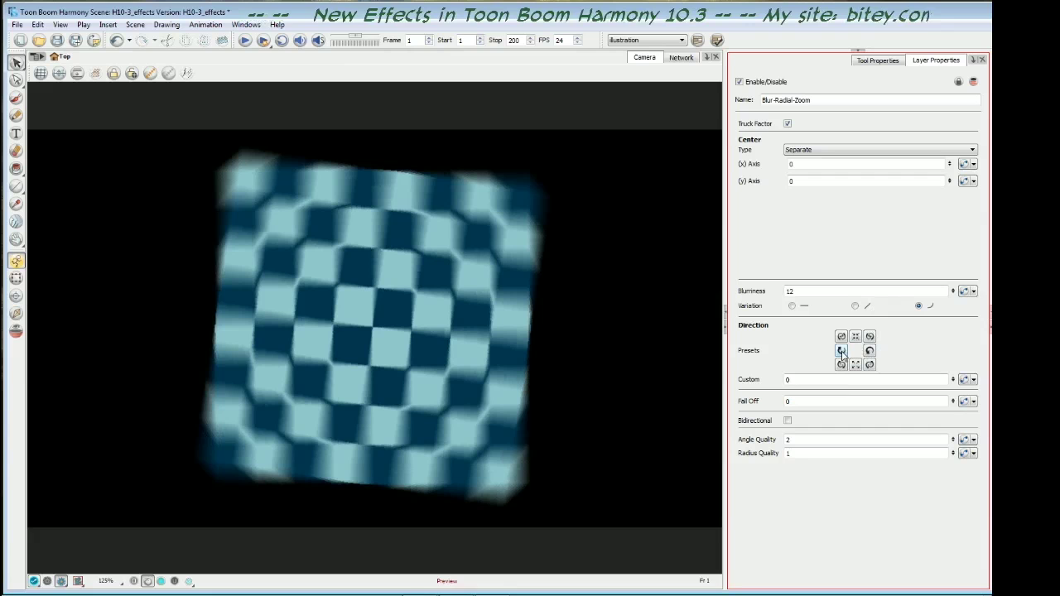
left_click(869, 351)
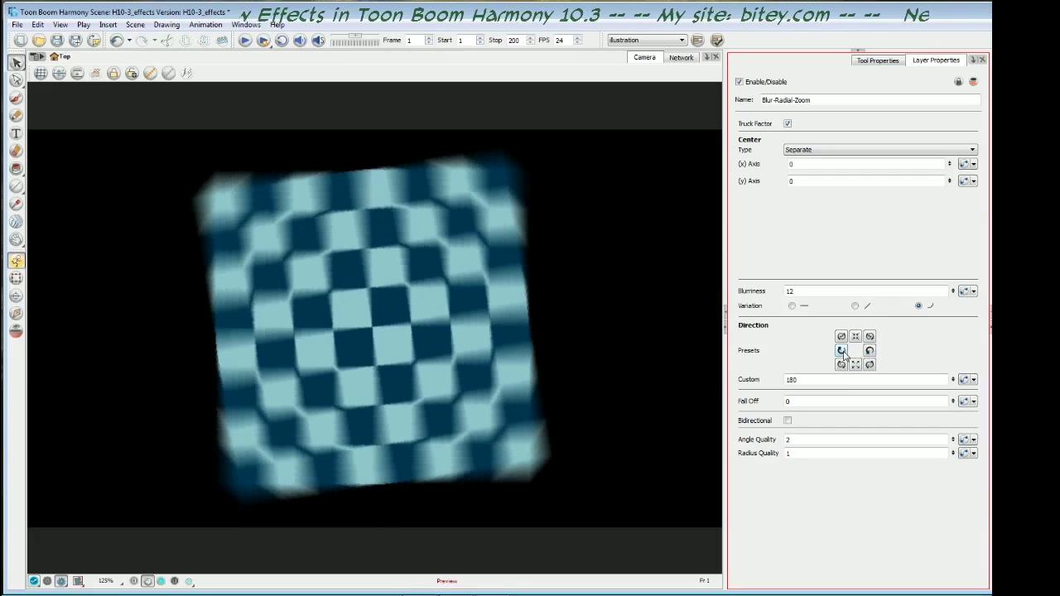
left_click(841, 351)
left_click(869, 352)
left_click(841, 352)
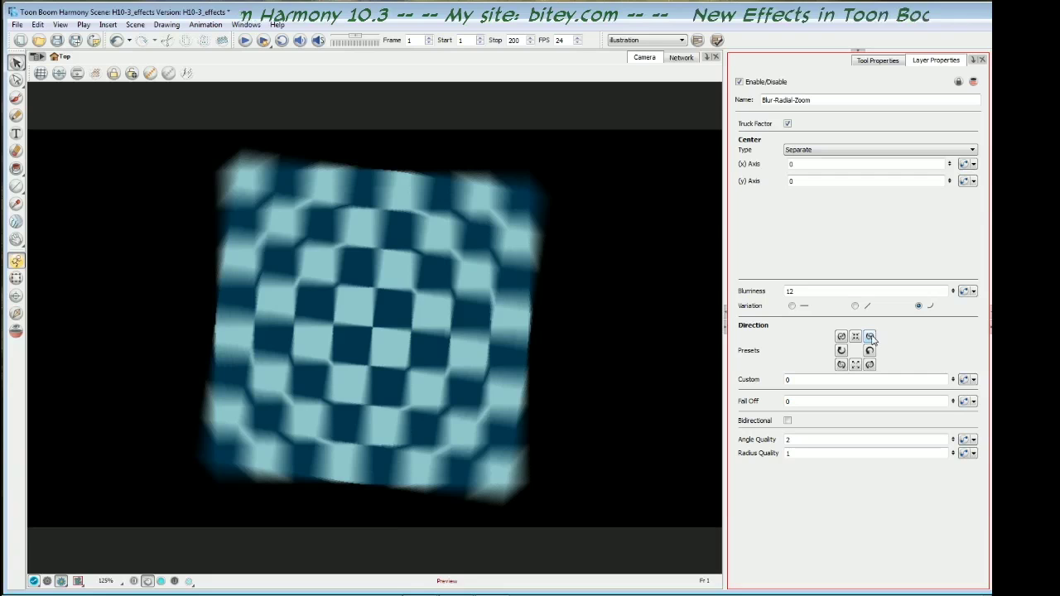
Compare the diagonal direction presets that combine rotation and zoom, including -135 and 45, and leave the direction at 135.
left_click(869, 337)
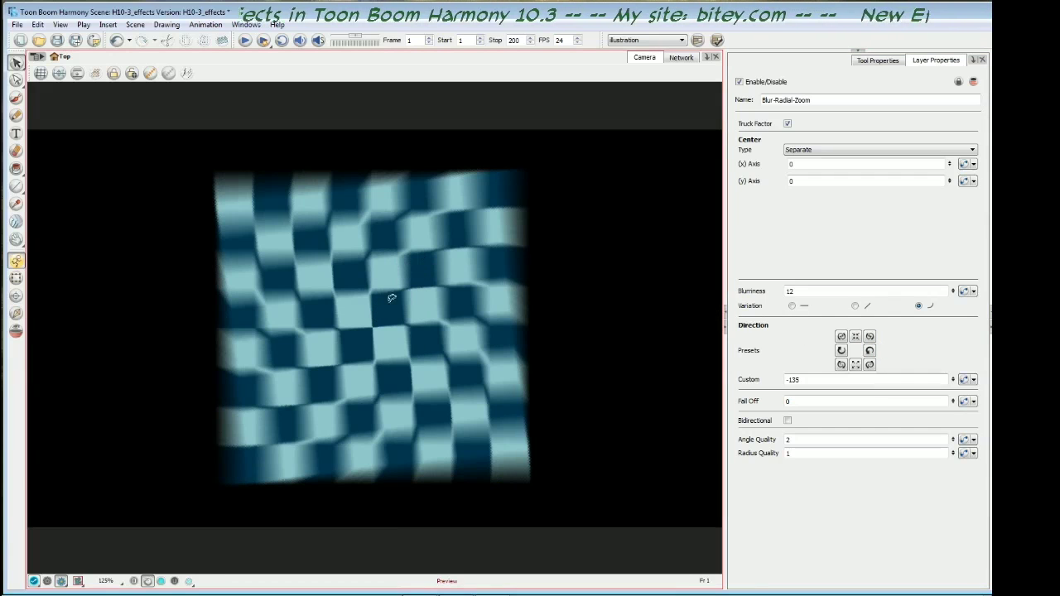
left_click(870, 365)
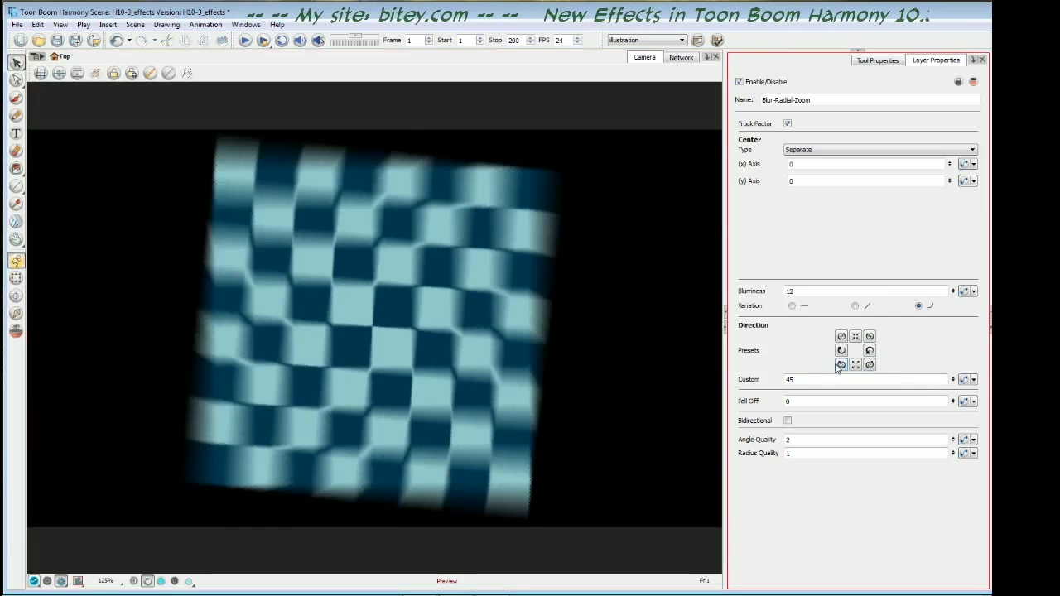
left_click(841, 337)
left_click(869, 337)
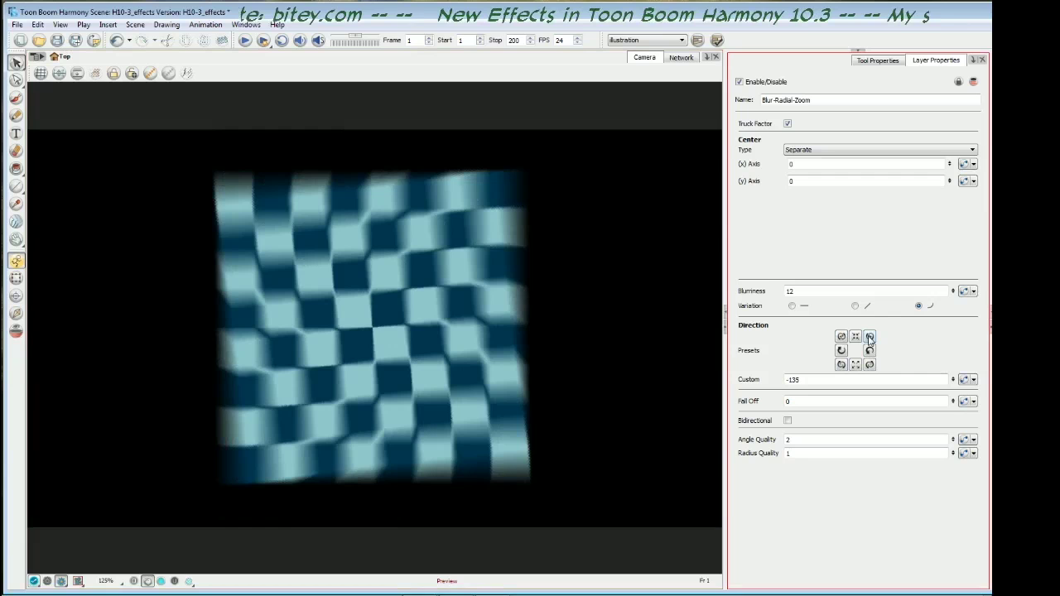
left_click(841, 337)
left_click(869, 337)
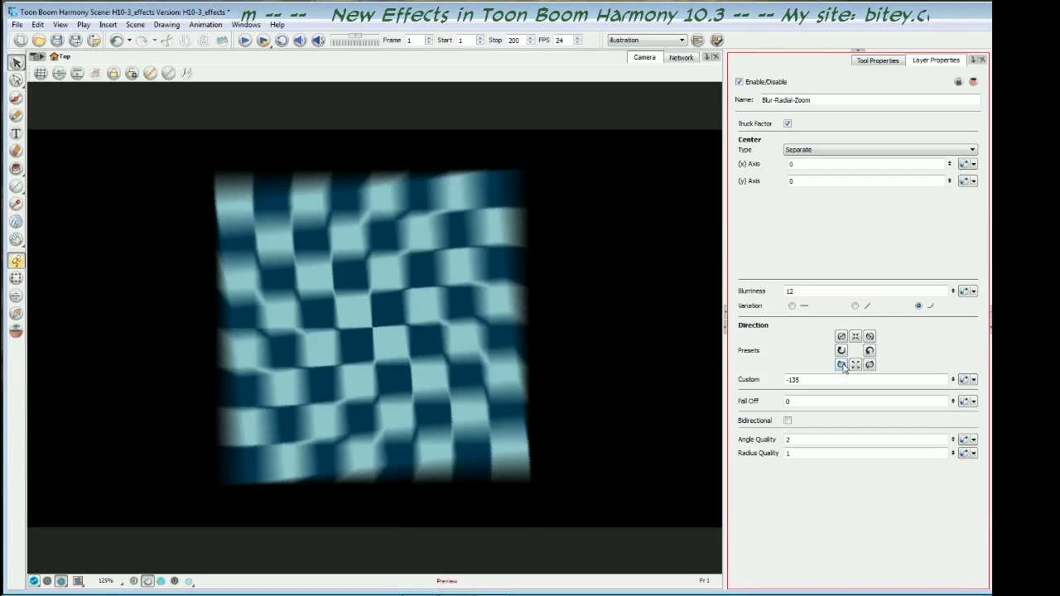
left_click(842, 365)
left_click(870, 365)
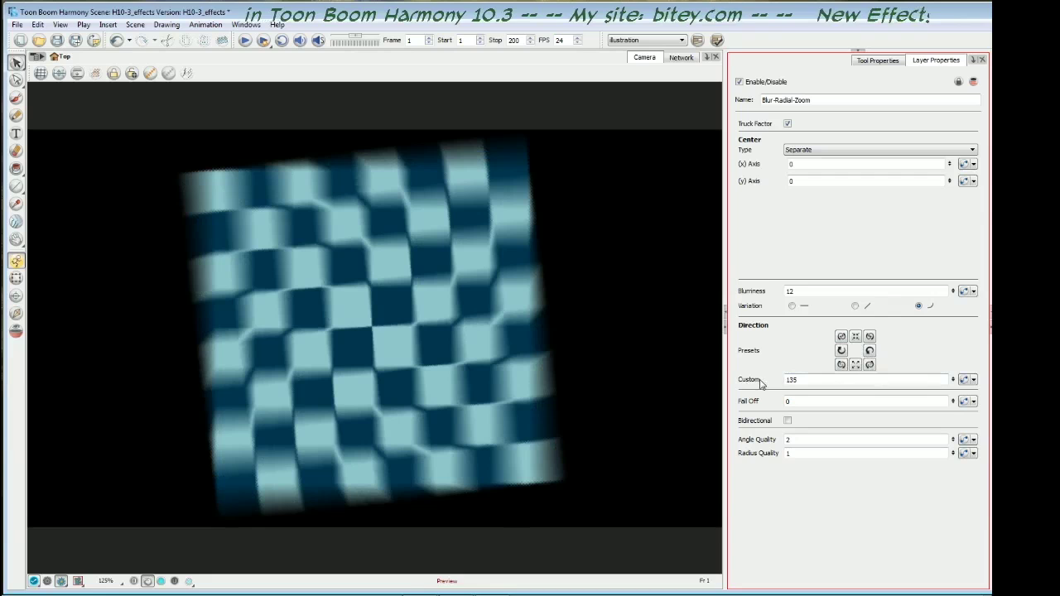
Attach a function to the Custom direction parameter, view it in the Bezier Editor, and close the editor.
left_click(796, 379)
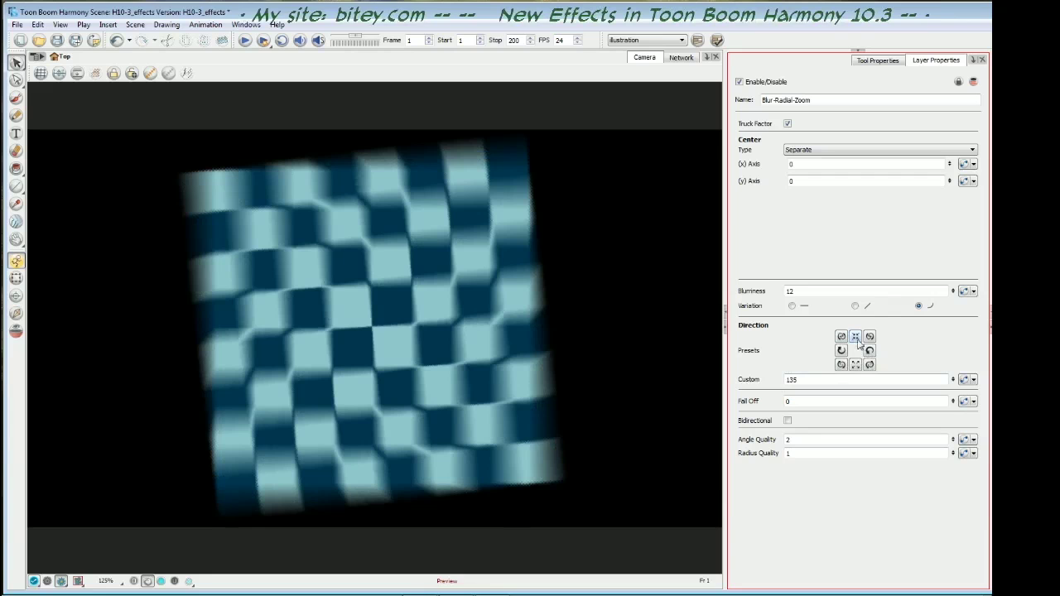
left_click(964, 381)
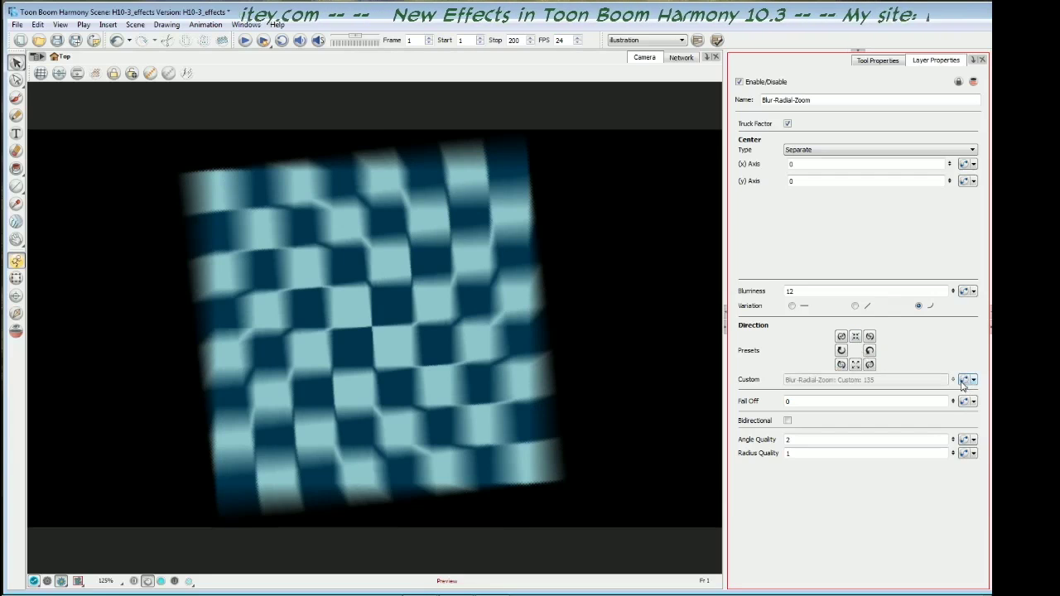
left_click(965, 381)
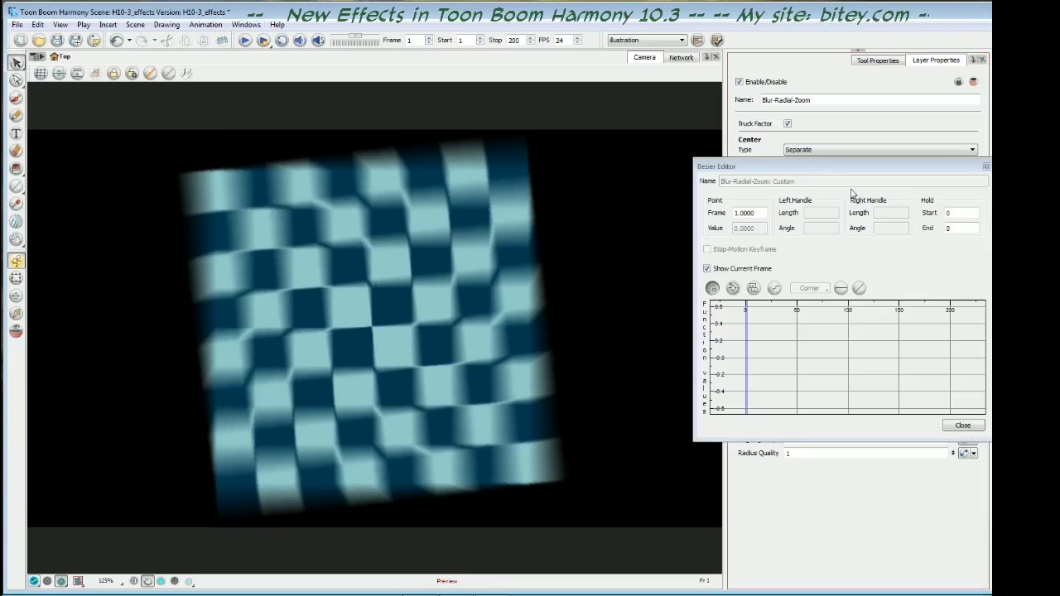
left_click_drag(832, 163, 713, 163)
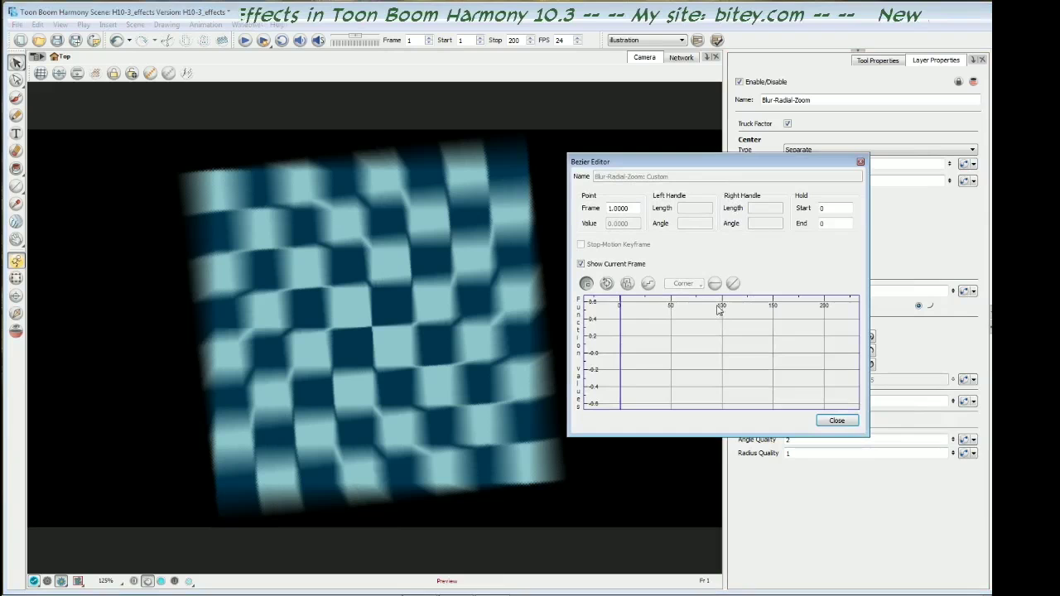
left_click(837, 422)
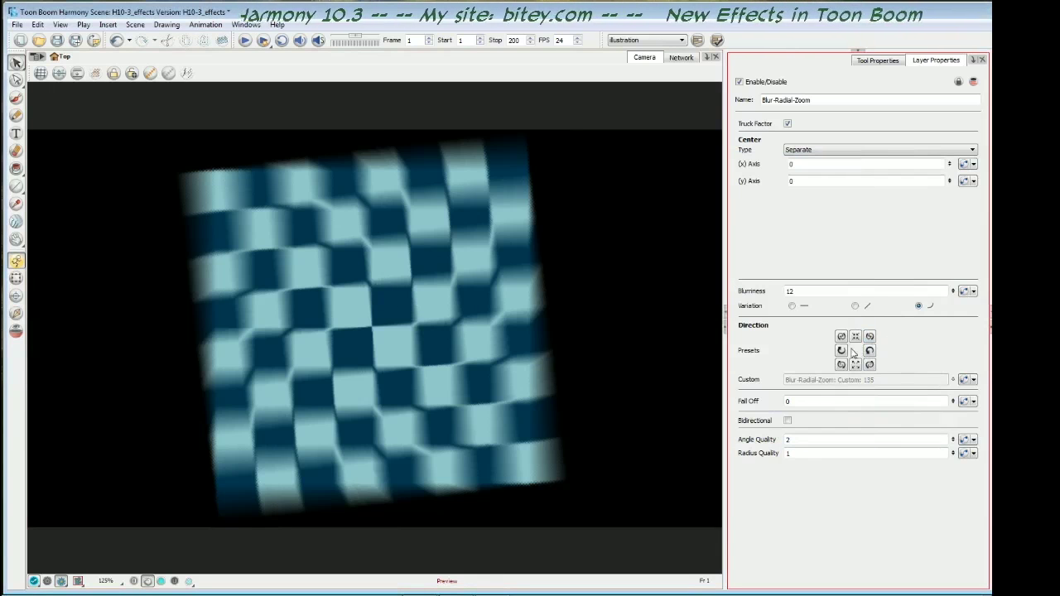
Set the Fall Off of Blur-Radial-Zoom to 2 and try Blurriness values of 24 and 66.
double_click(789, 402)
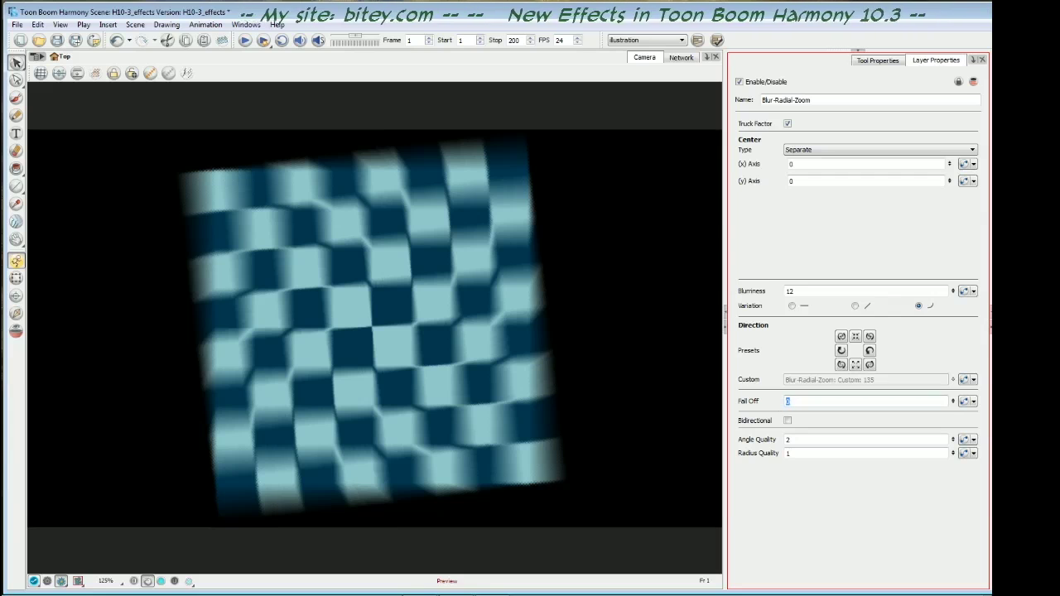
type("2")
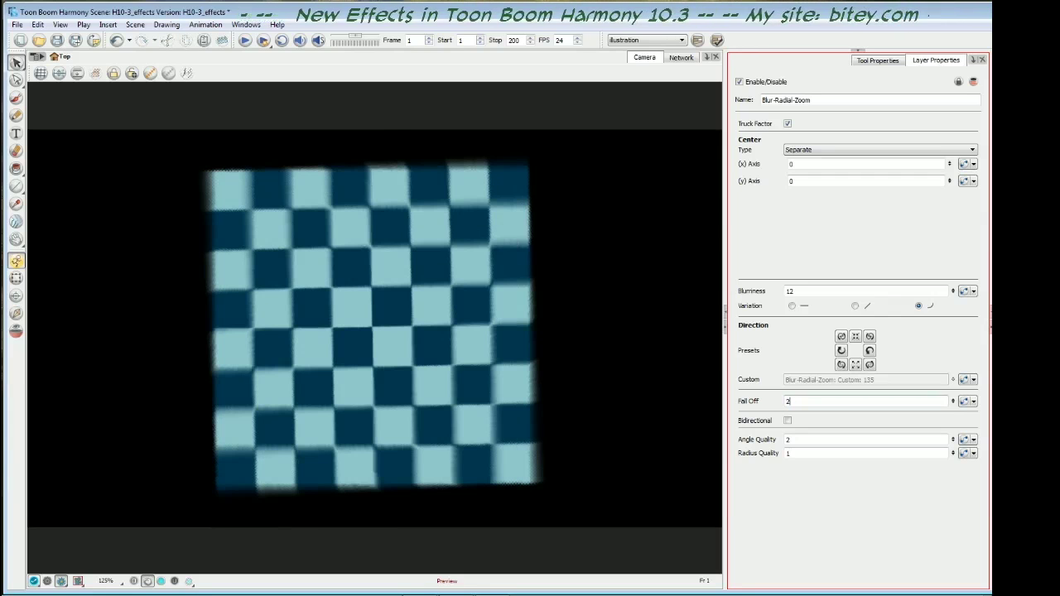
left_click(791, 291)
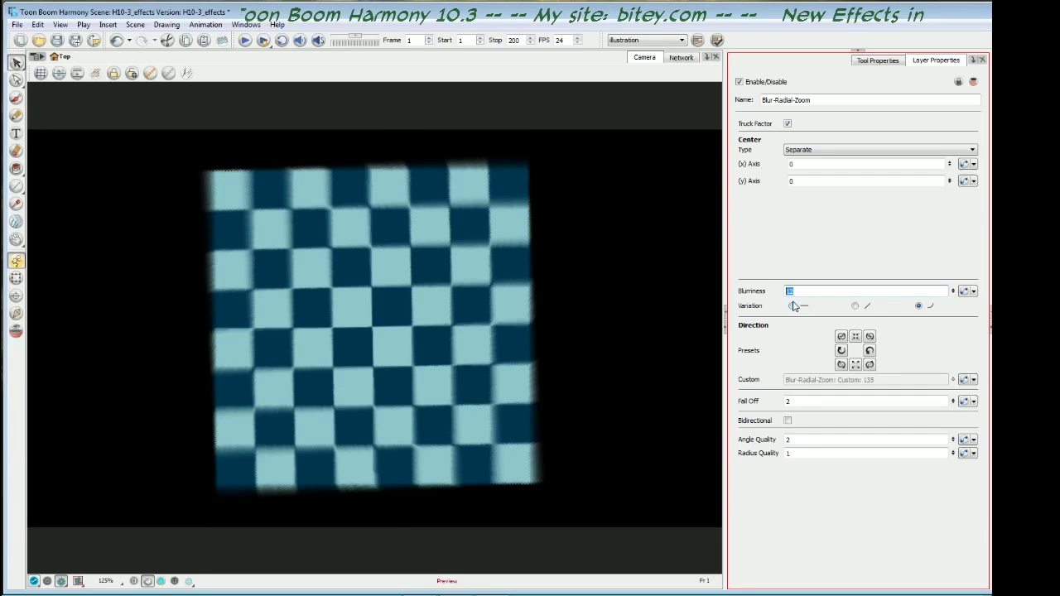
type("24")
key("Return")
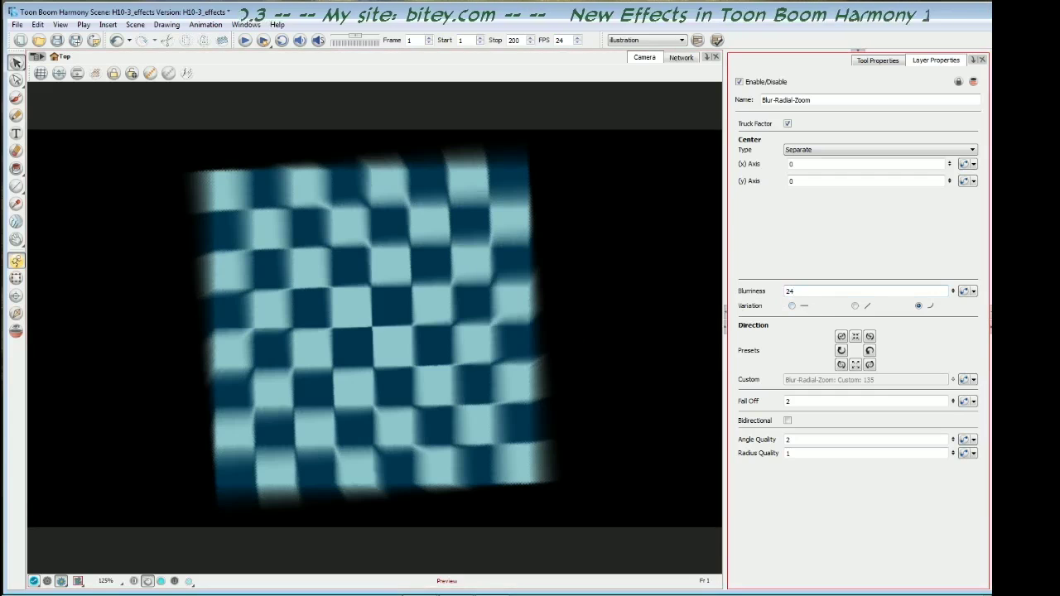
type("66")
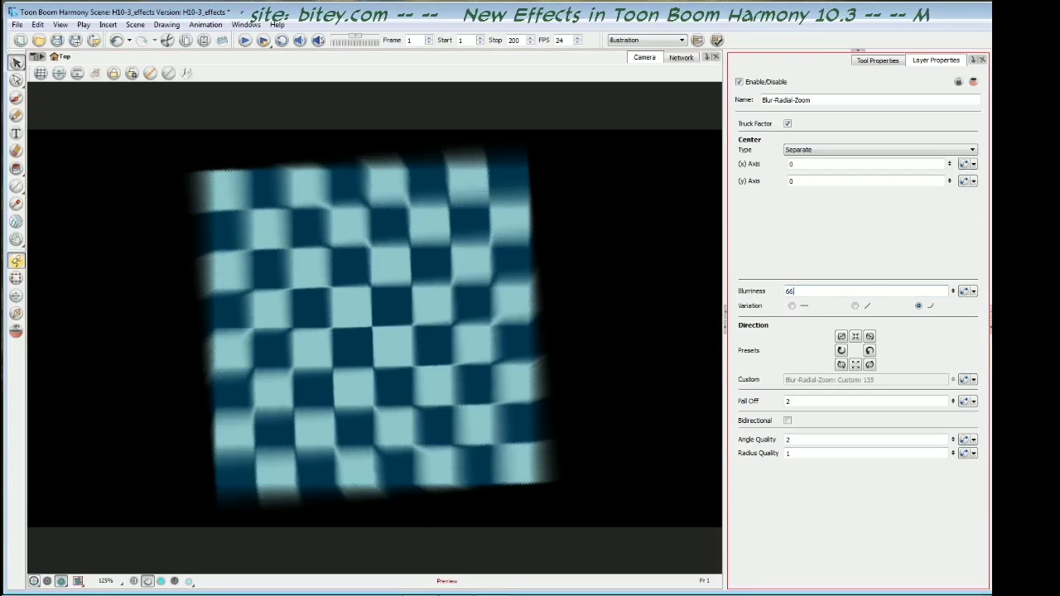
key("Return")
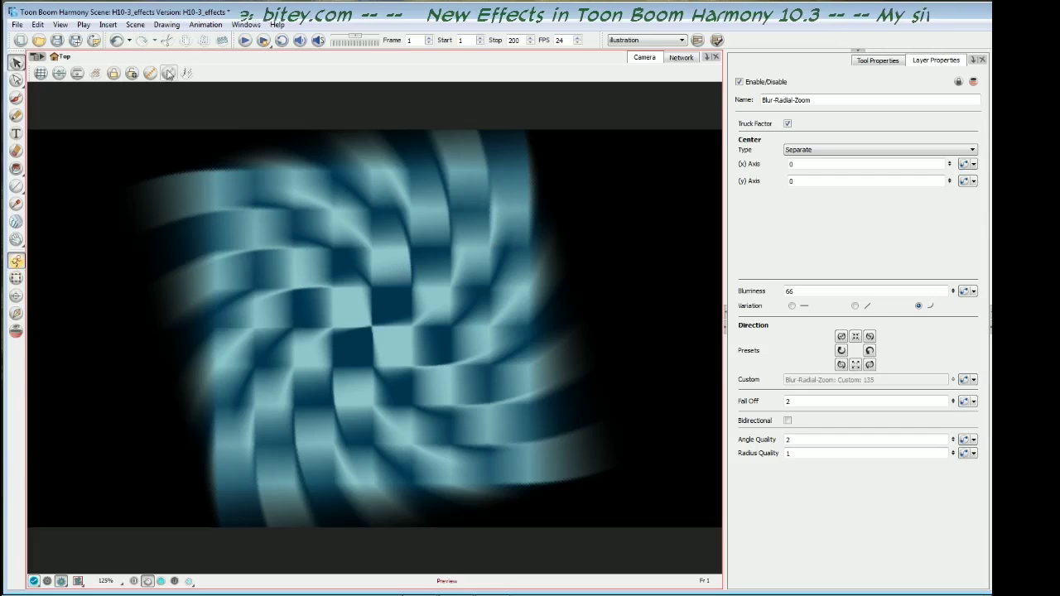
Set Blur-Radial-Zoom to Blurriness 12 and Fall Off 0 with the -90 zoom direction preset.
double_click(789, 292)
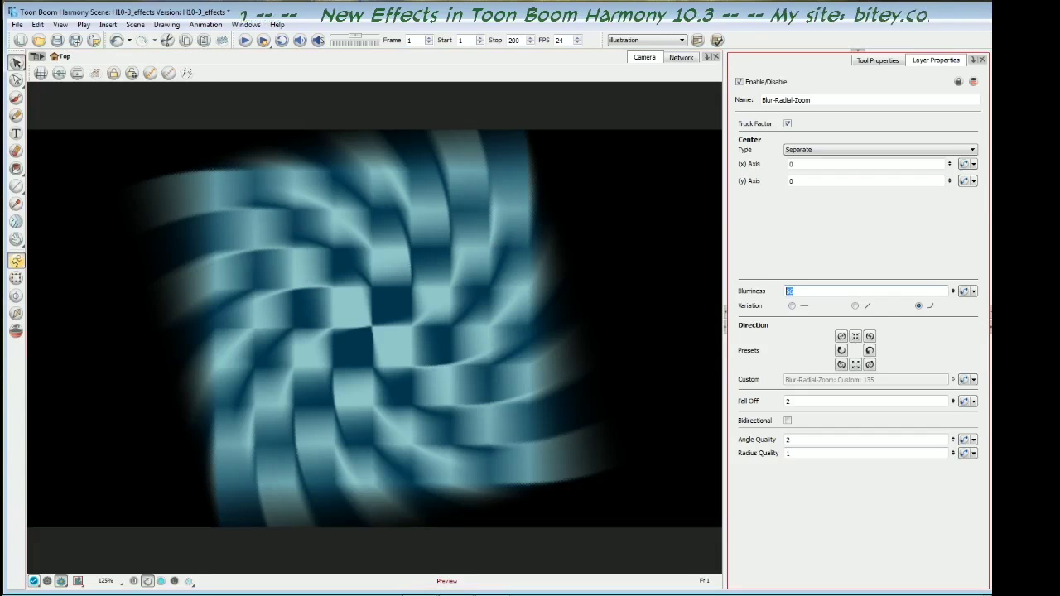
type("12")
key("Return")
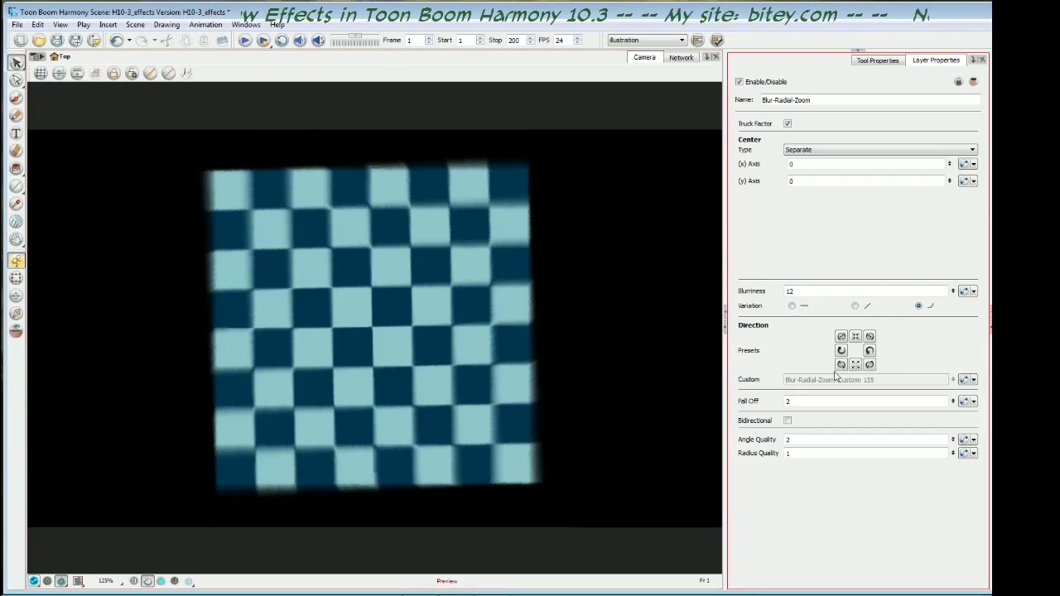
double_click(788, 402)
type("0")
key("Return")
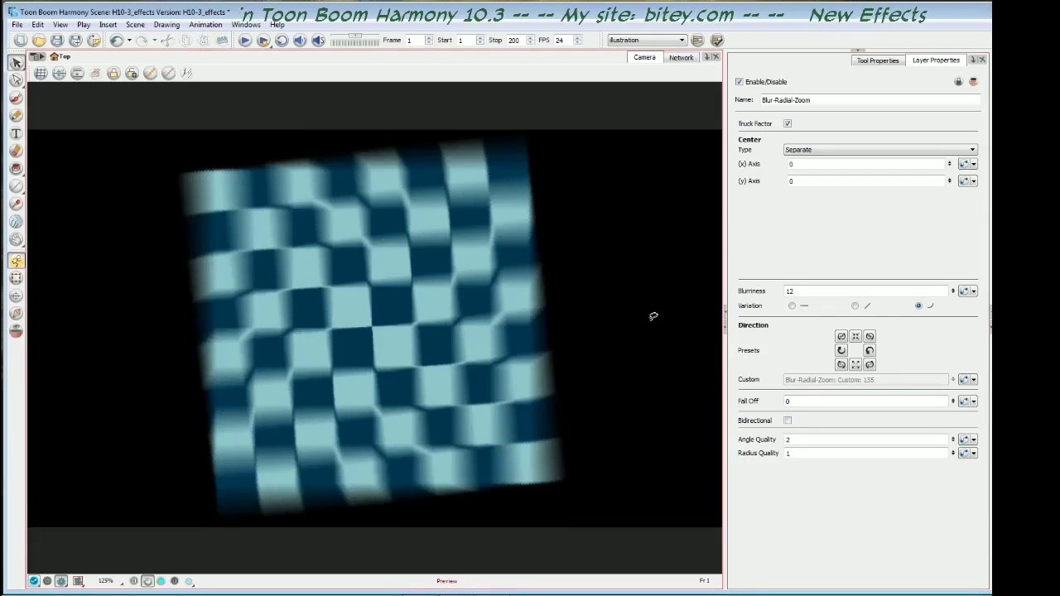
left_click(856, 337)
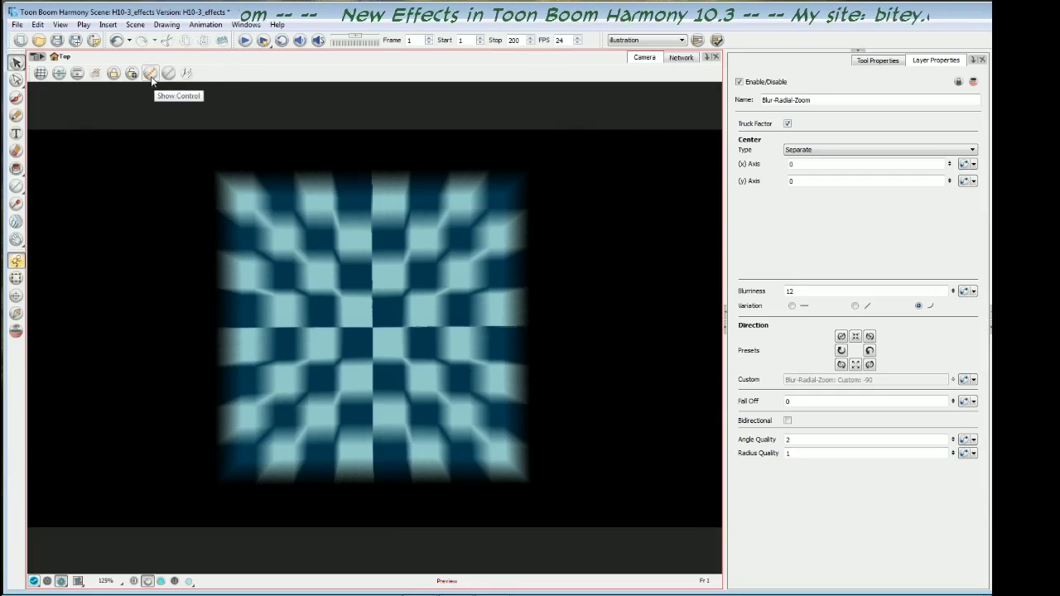
Hide the Camera View toolbar and bring it back.
right_click(238, 73)
left_click(273, 82)
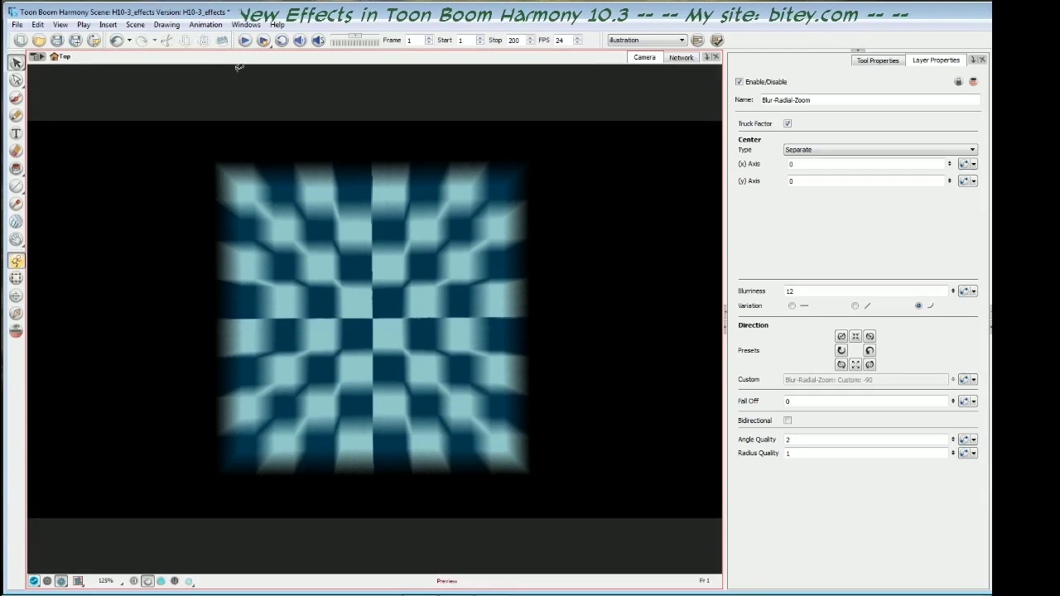
right_click(220, 65)
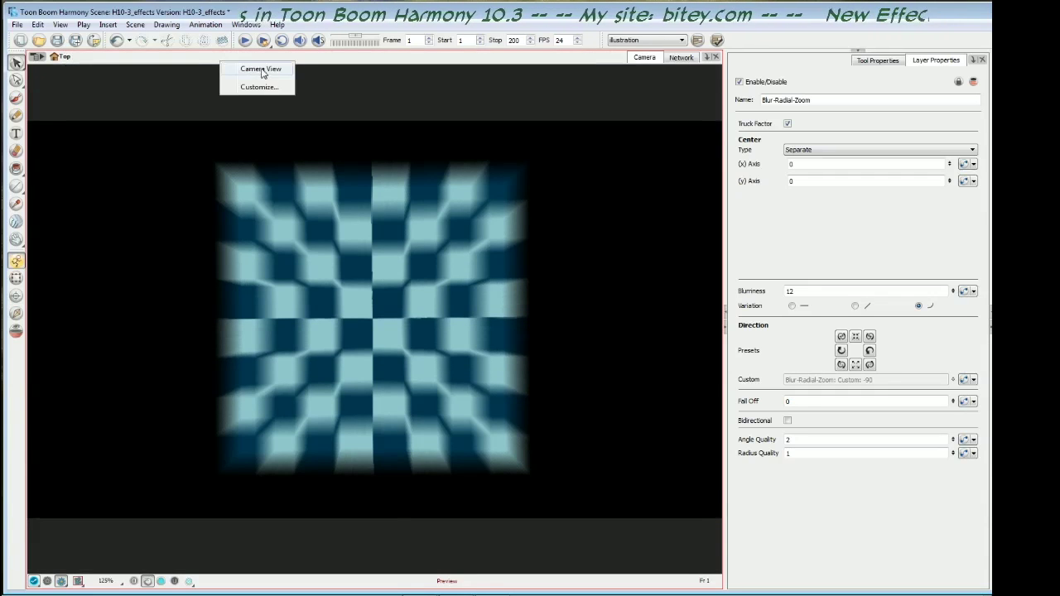
left_click(263, 71)
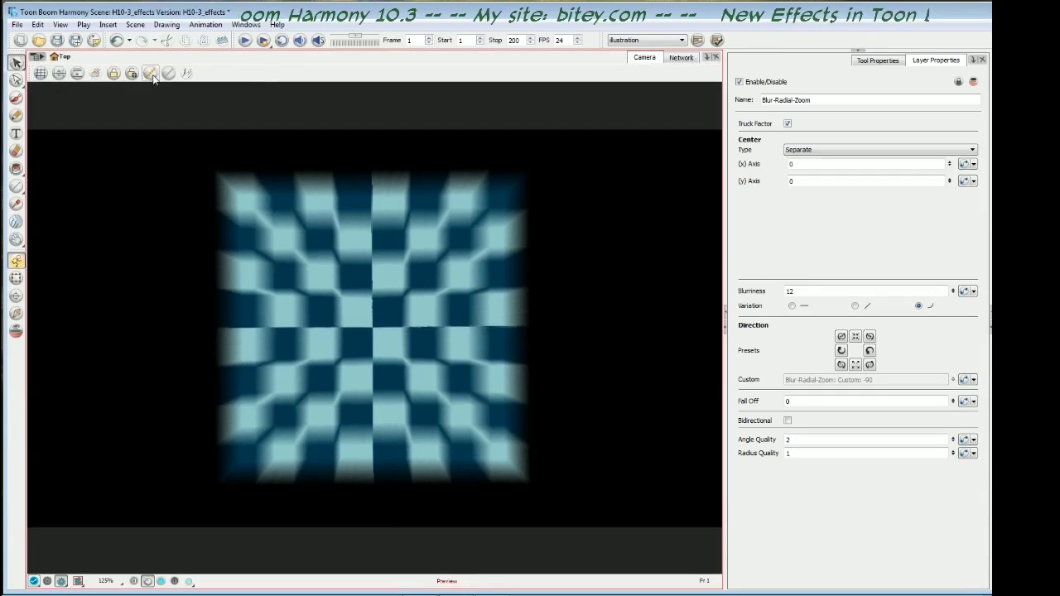
Show the blur's center control and move it to the chessboard's upper-left area, at about 5.4 W, 7.1 N.
left_click(152, 74)
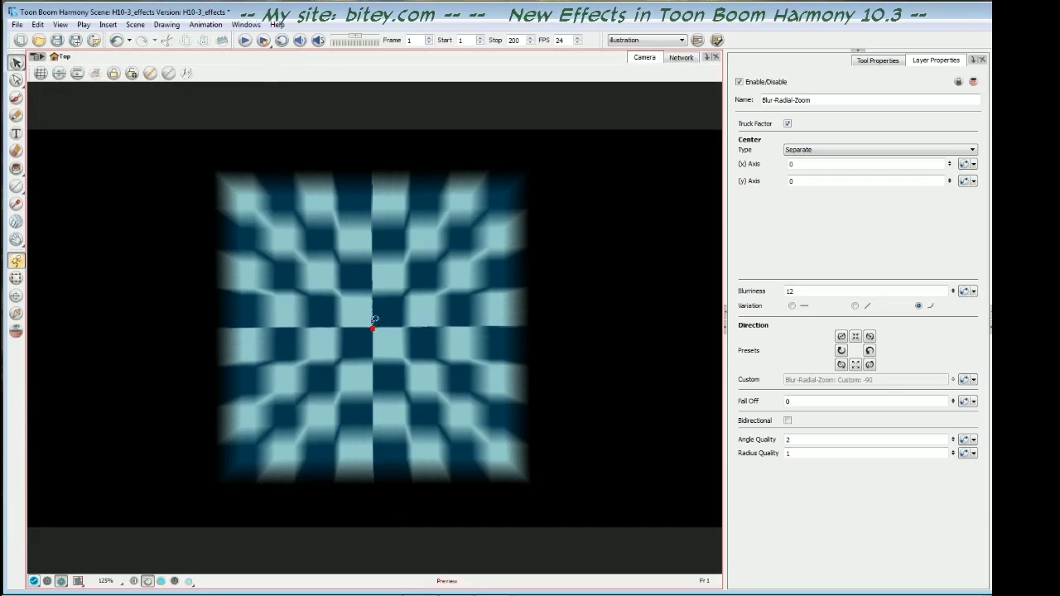
left_click(18, 282)
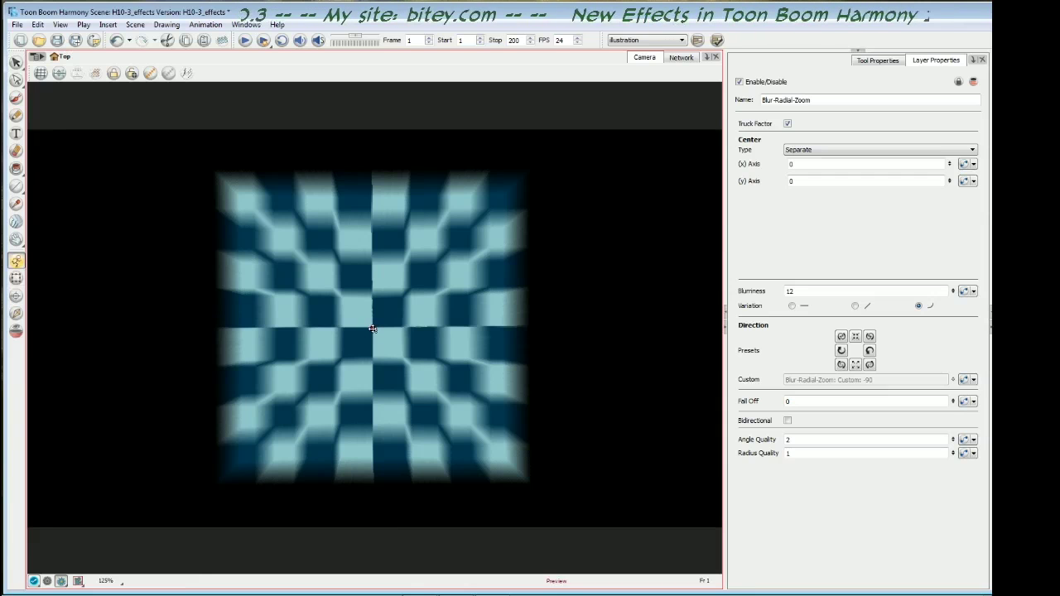
left_click_drag(371, 329, 259, 214)
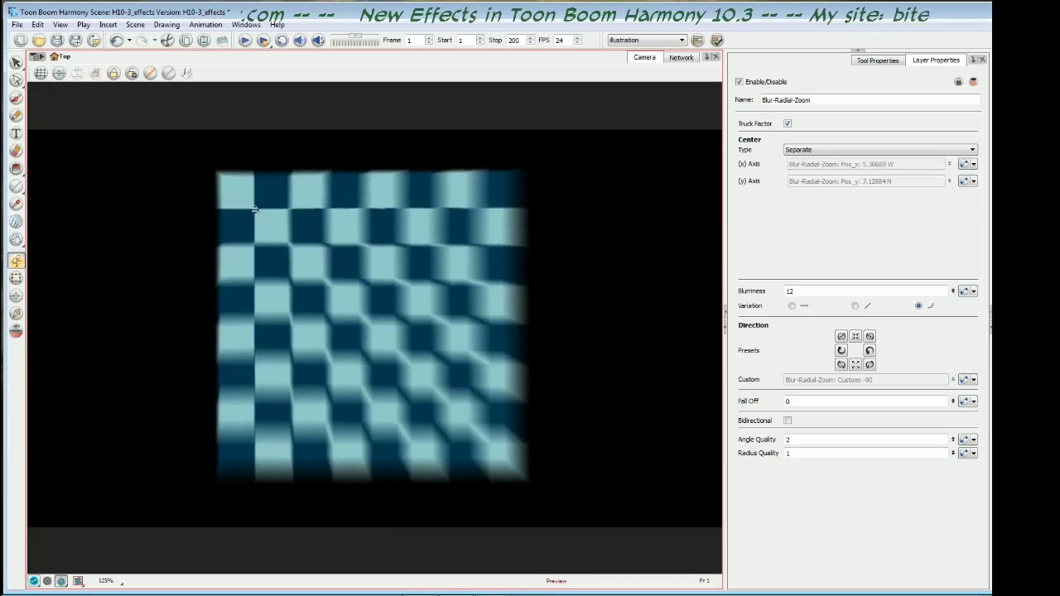
left_click(240, 193)
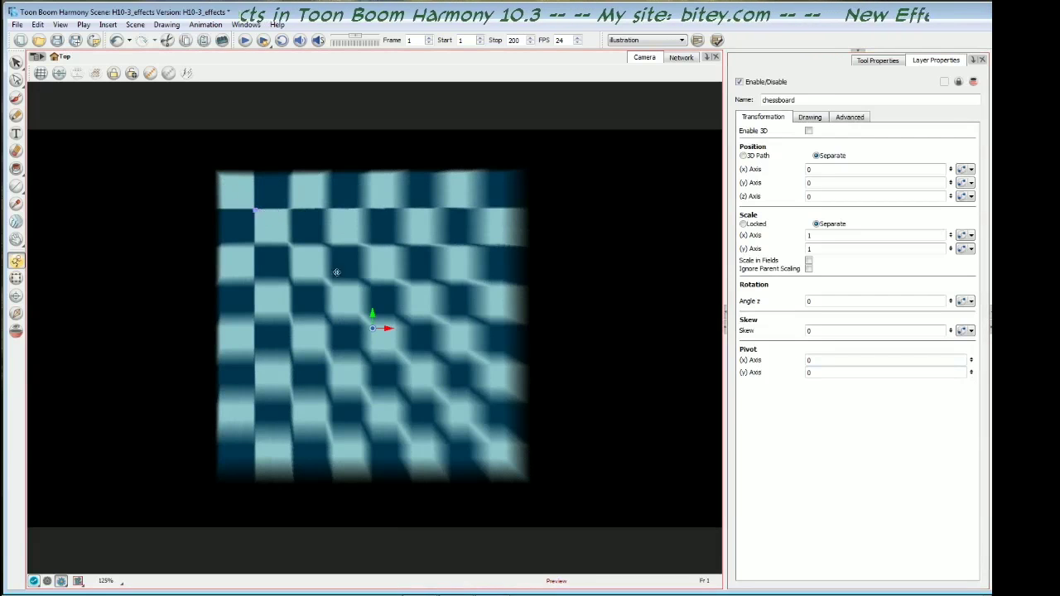
left_click_drag(255, 210, 243, 201)
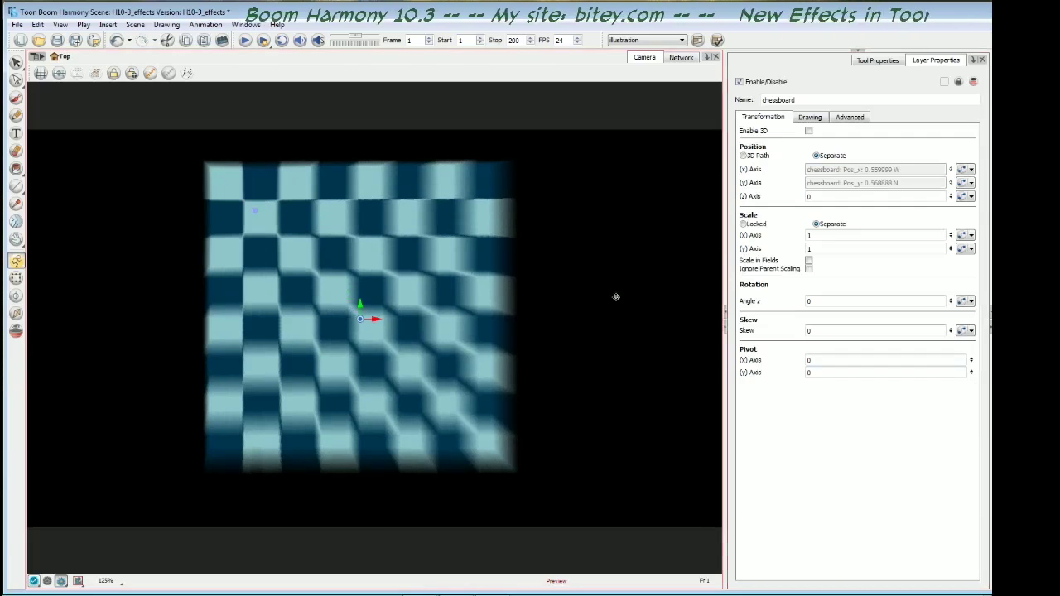
key("ctrl+z")
key("ctrl+z")
left_click(301, 231)
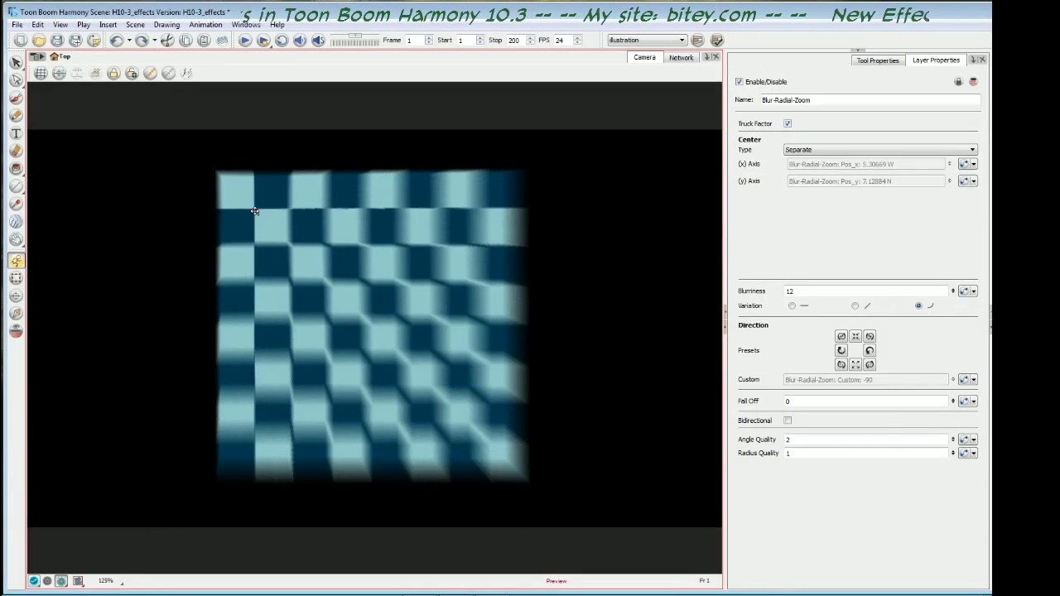
Move the blur center around the board, including about 3.8 E, 7.0 S and 4.1 W, 4.7 N, and apply the 180 rotation preset.
left_click_drag(255, 211, 456, 445)
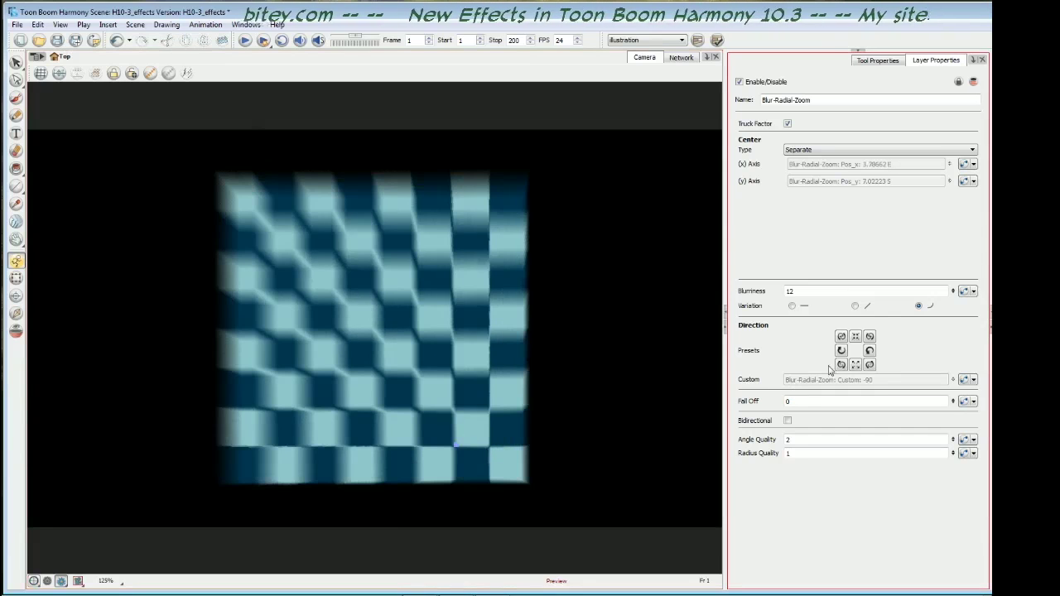
left_click(870, 352)
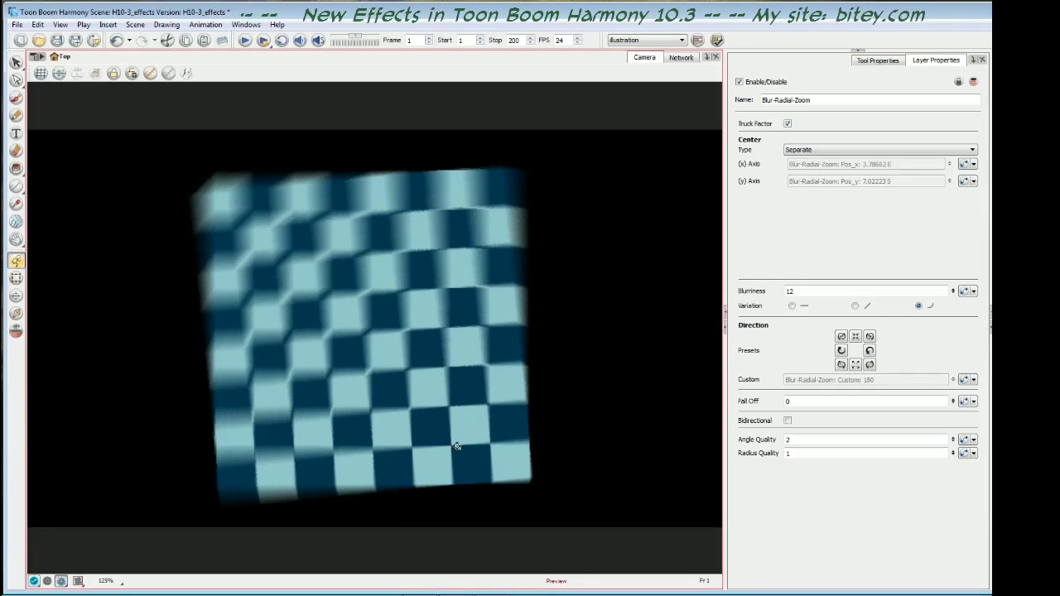
left_click_drag(510, 466, 282, 250)
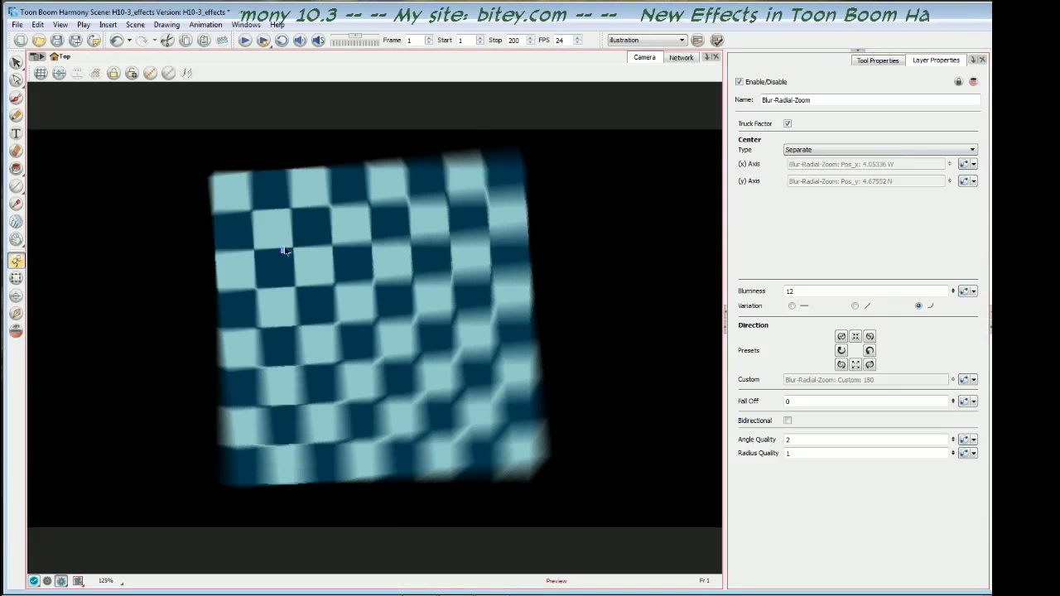
left_click_drag(332, 238, 462, 227)
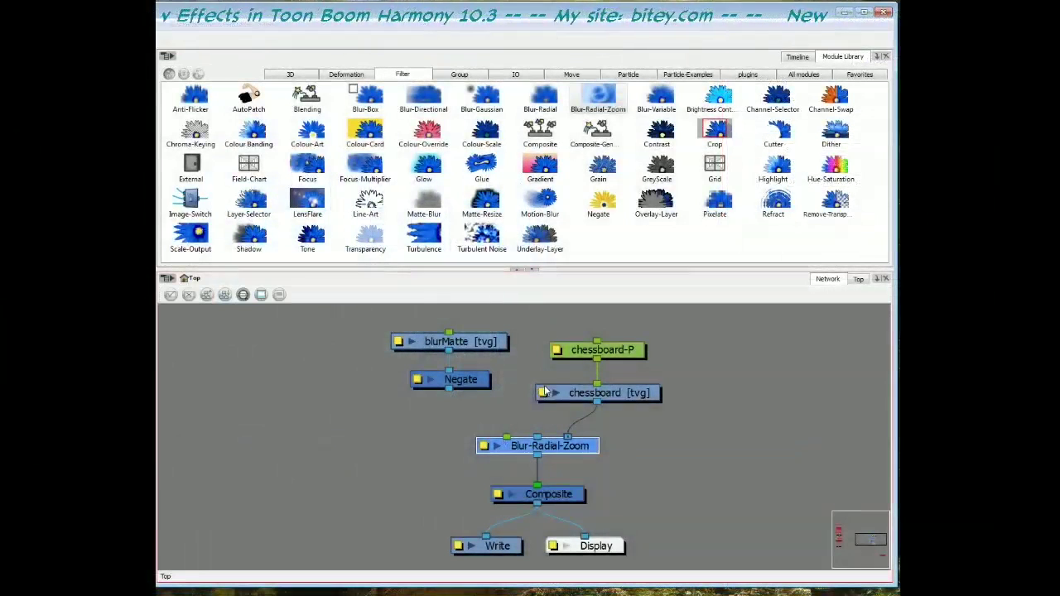
Connect the Negate module to the matte input of Blur-Radial-Zoom and enable Negate Alpha.
left_click_drag(449, 388, 537, 436)
left_click(466, 385)
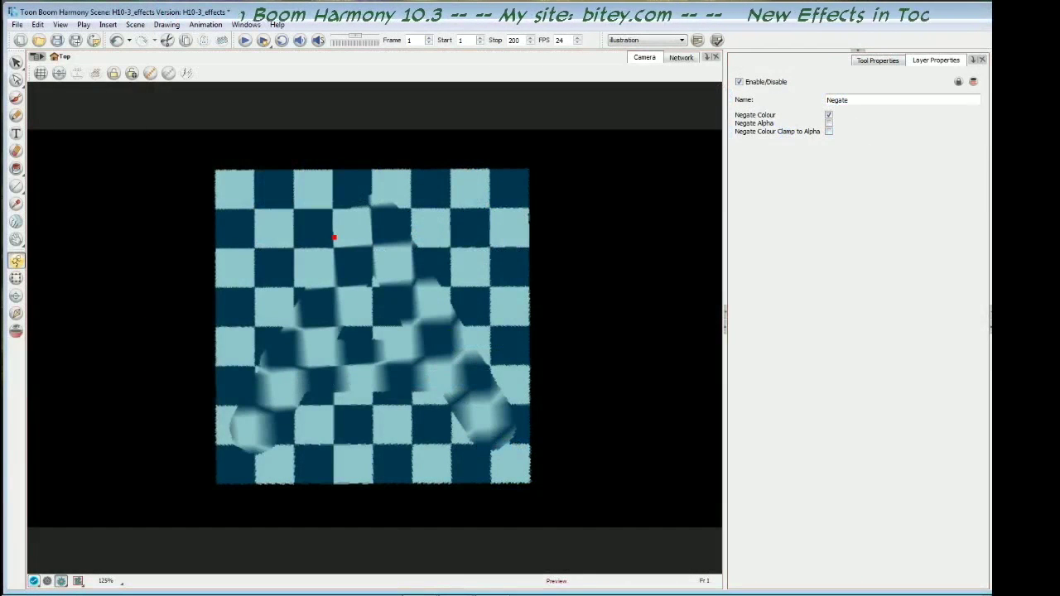
left_click(828, 124)
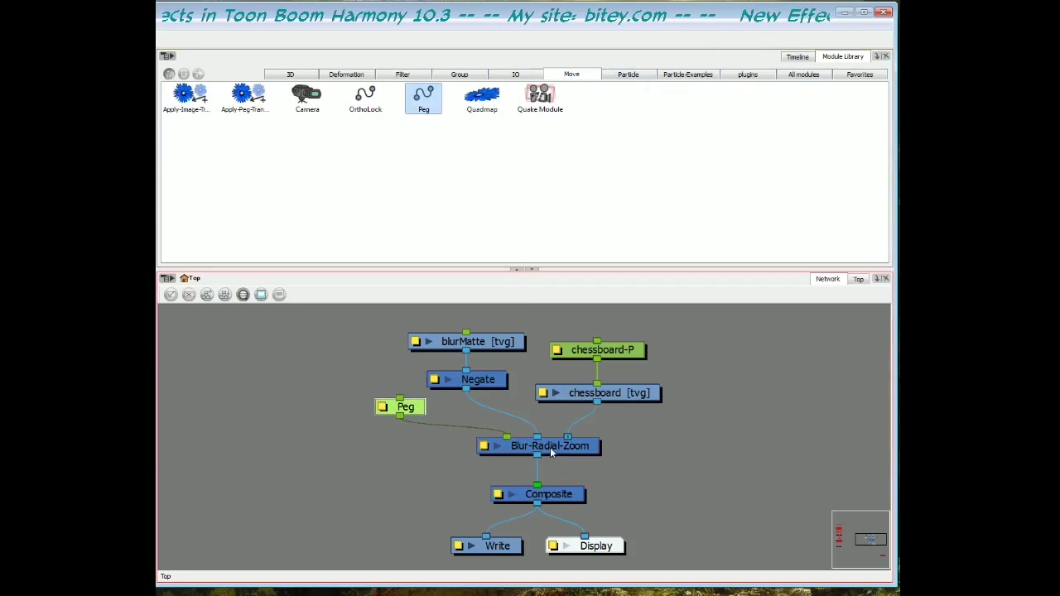
Tidy the Blur-Radial-Zoom and Peg modules and move the Peg to about 1.7 E, 1.5 S in the camera view.
left_click_drag(550, 451, 548, 457)
left_click_drag(414, 404, 410, 405)
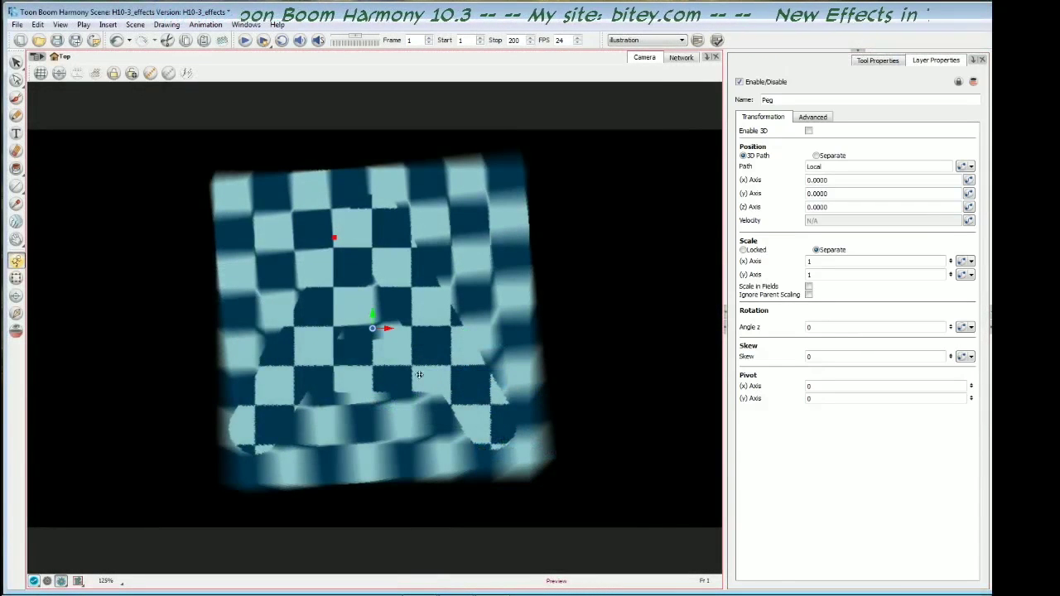
left_click_drag(419, 374, 372, 263)
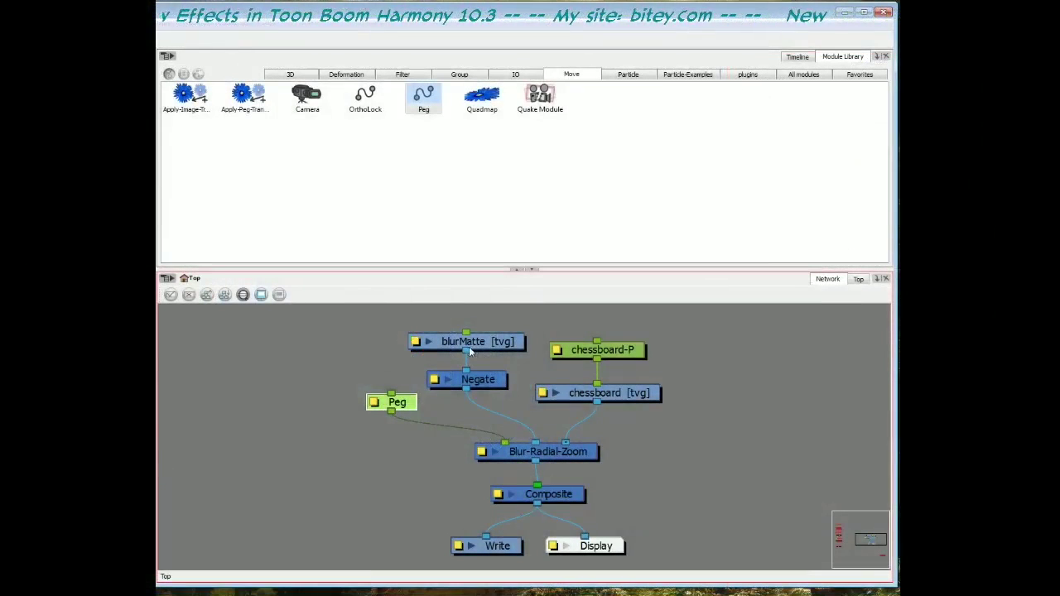
Place the Peg above blurMatte so it drives both the matte and the blur center, and move it up and left in the camera view.
mouse_move(387, 410)
left_mouse_down()
mouse_move(346, 330)
mouse_move(466, 332)
mouse_move(499, 386)
left_mouse_up()
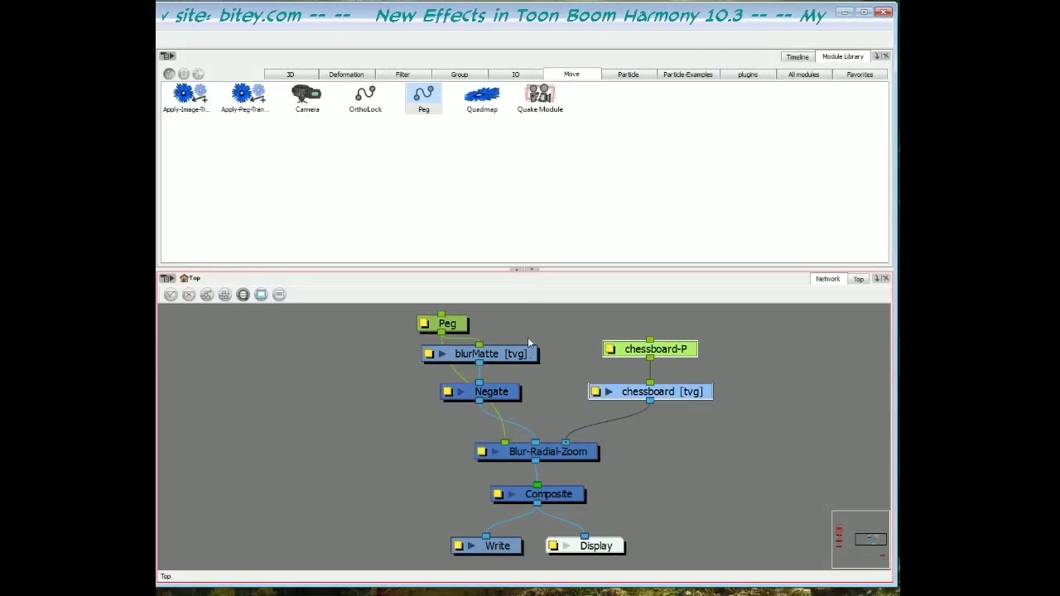
left_click_drag(527, 337, 558, 390)
left_click(460, 329)
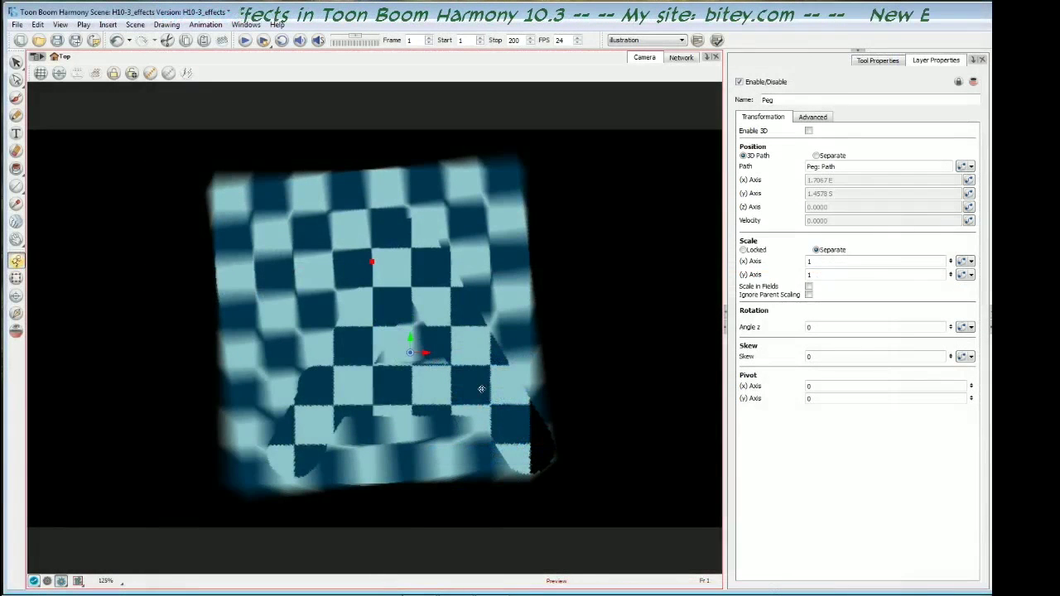
left_click_drag(481, 388, 439, 316)
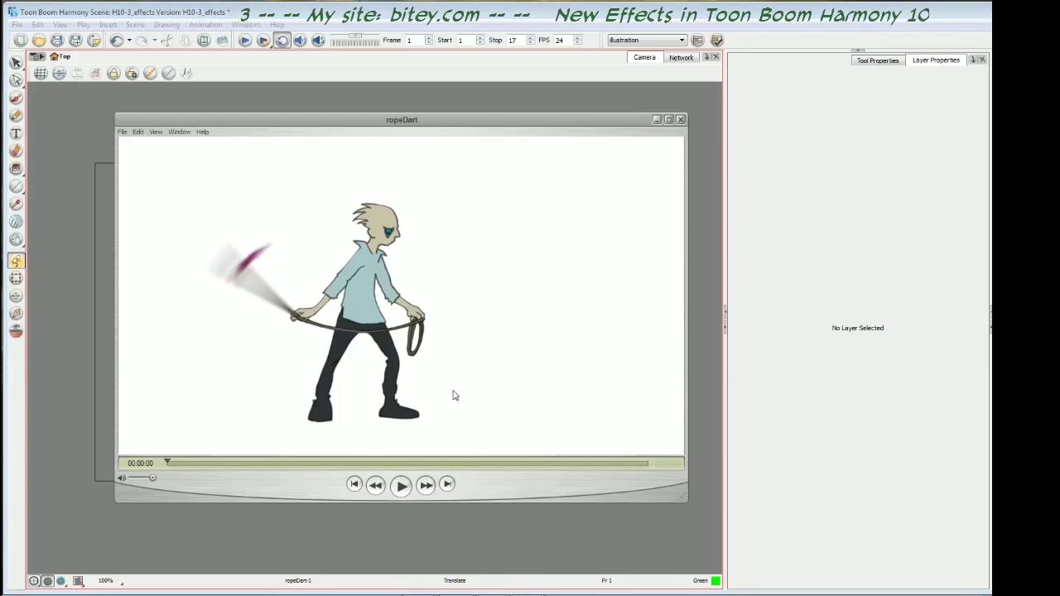
Play the ropeDart movie, pause it, and step through frames to examine the radial blur on the swinging dart.
left_click(400, 486)
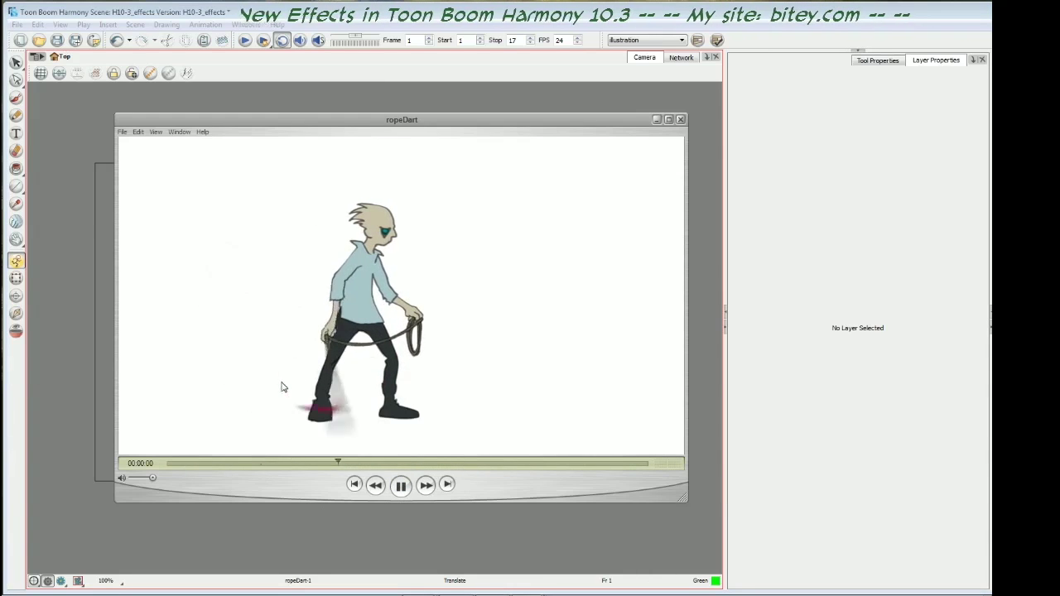
left_click(400, 486)
left_click(377, 486)
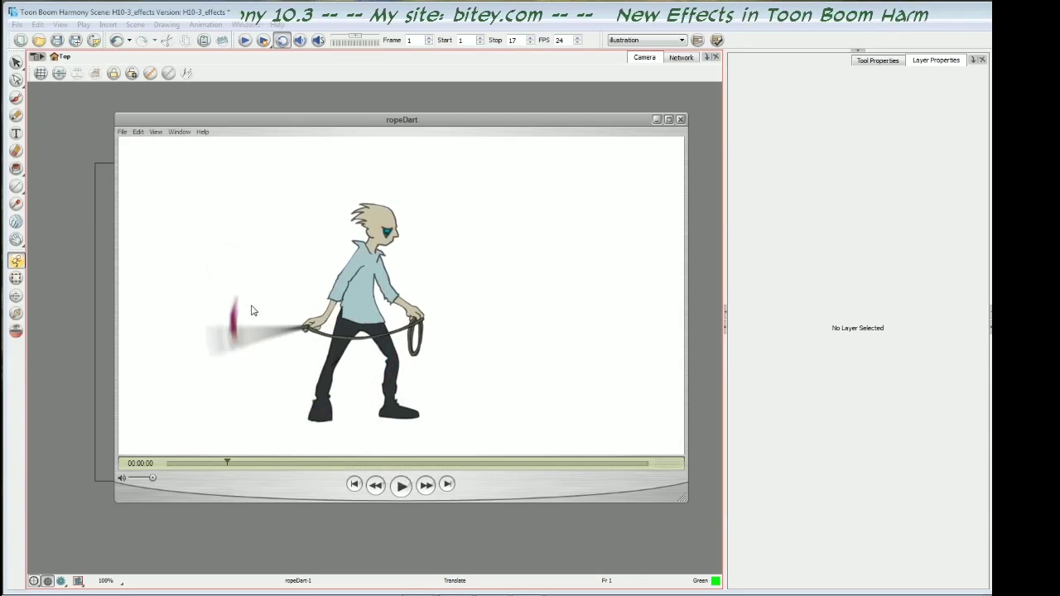
key("Left")
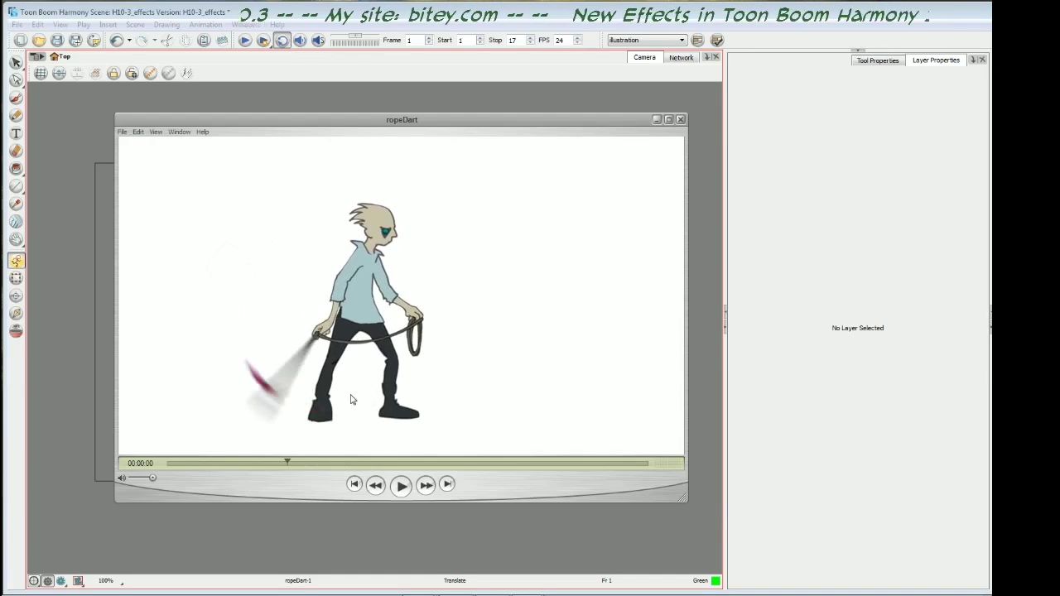
Return to the rope dart scene in Harmony, activate the Select tool, and play its animation without the rendered blur.
left_click(383, 62)
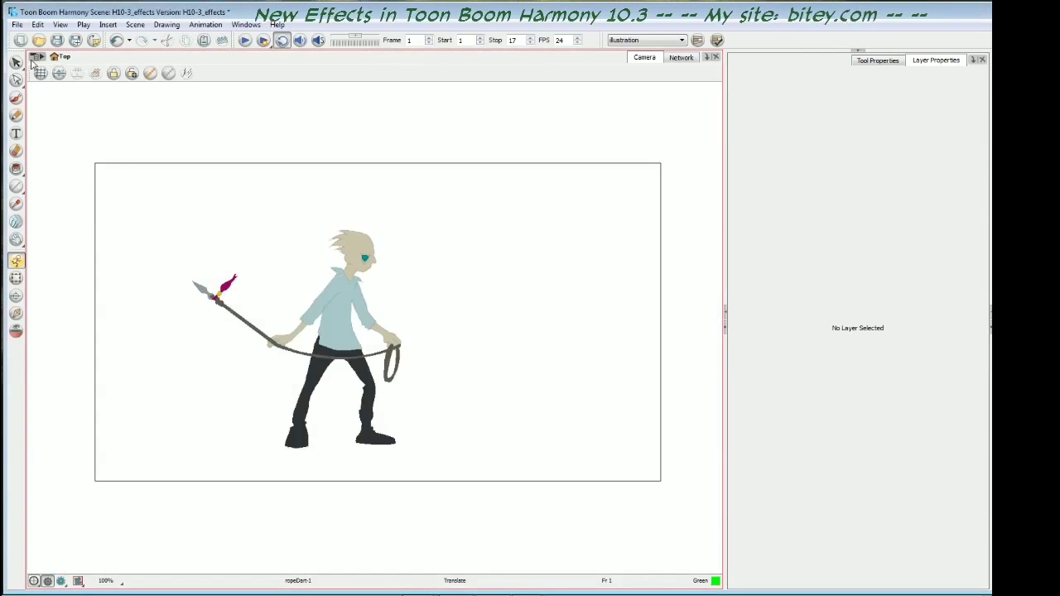
left_click(16, 63)
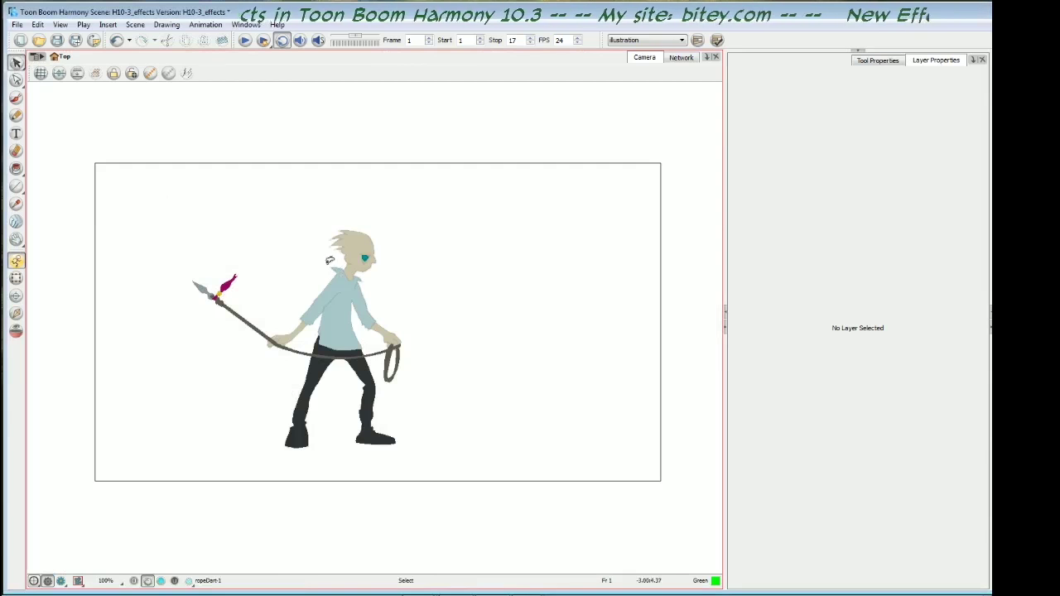
left_click(245, 42)
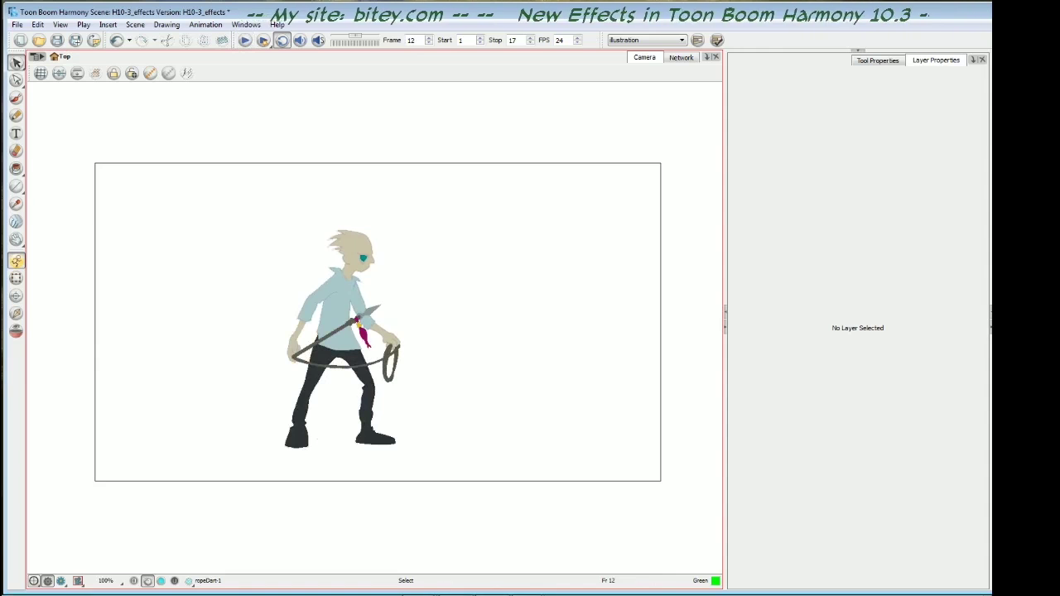
left_click(404, 492)
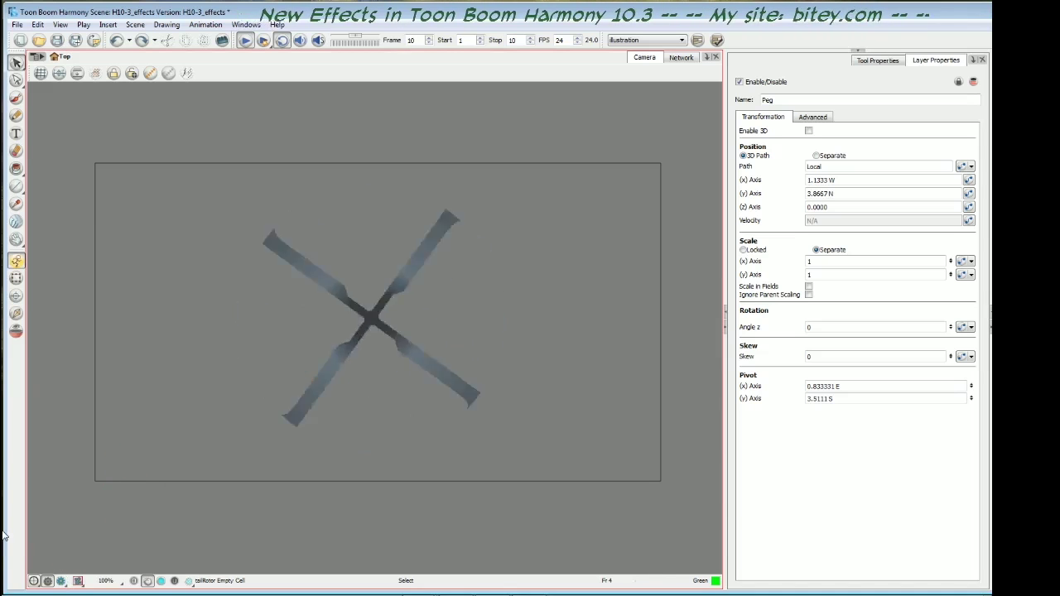
Stop the rotor playback, preview the rendered radial blur on the rotor blades, and return to the OpenGL view.
left_click(246, 42)
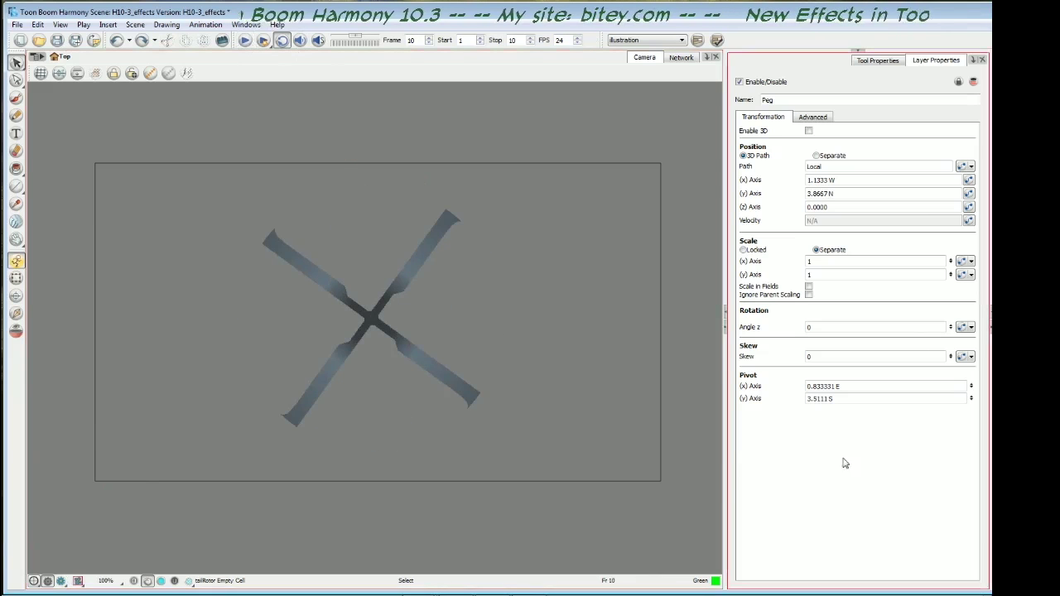
left_click(61, 580)
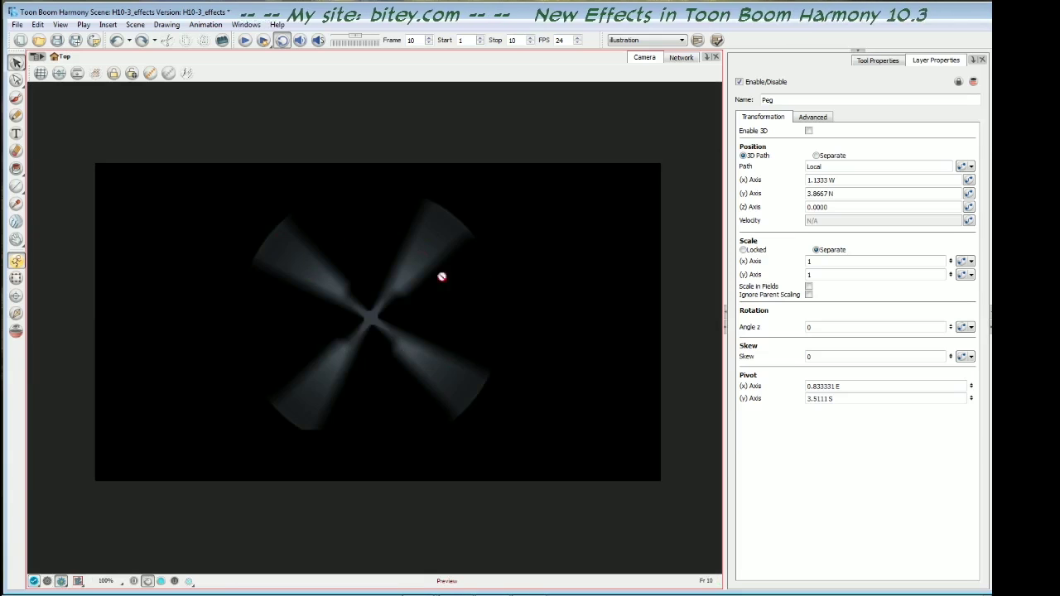
left_click(47, 580)
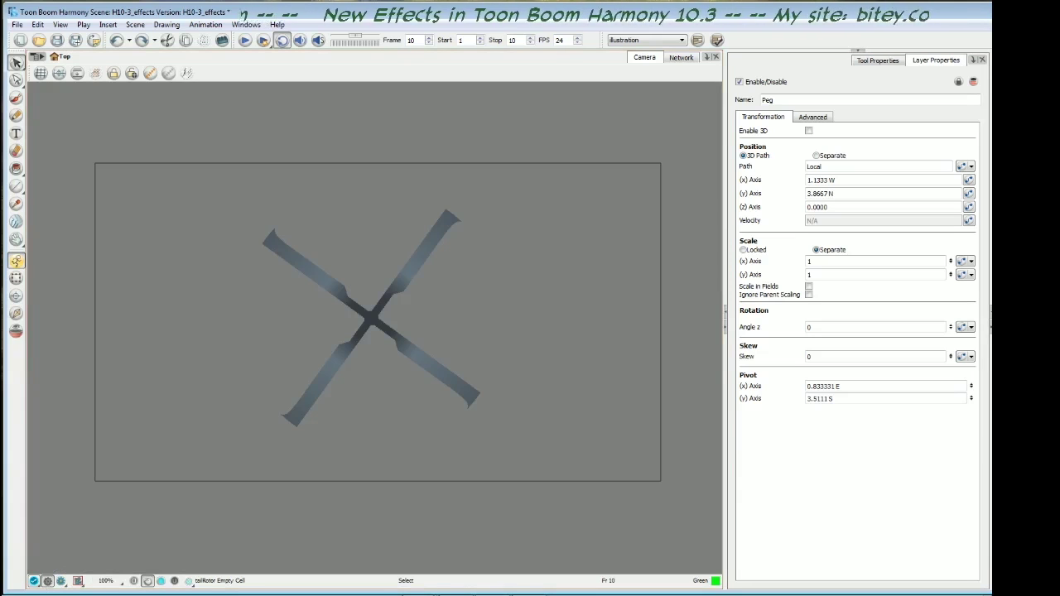
Disable the Peg, enable the mainRotor3D-P peg and the helicopter, radar and tail rotor layers, and play the assembled helicopter animation.
key("ctrl+shift+z")
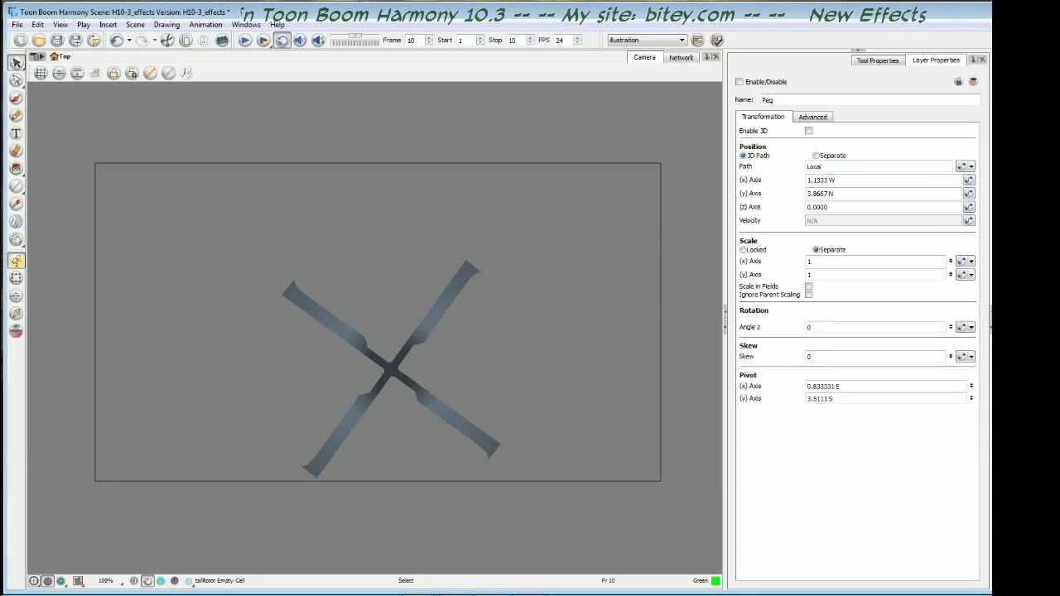
key("a")
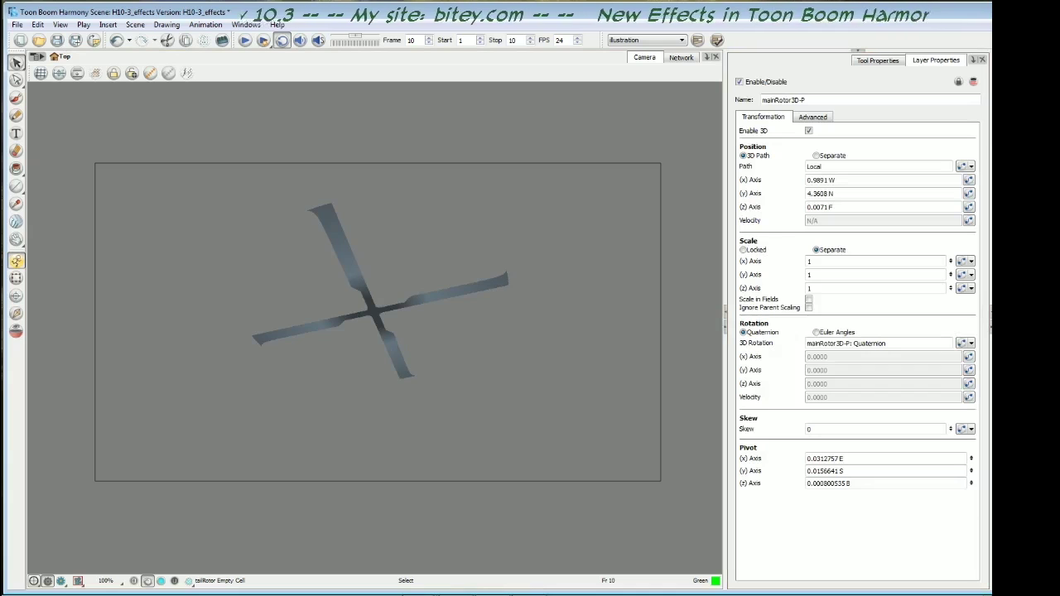
key("a")
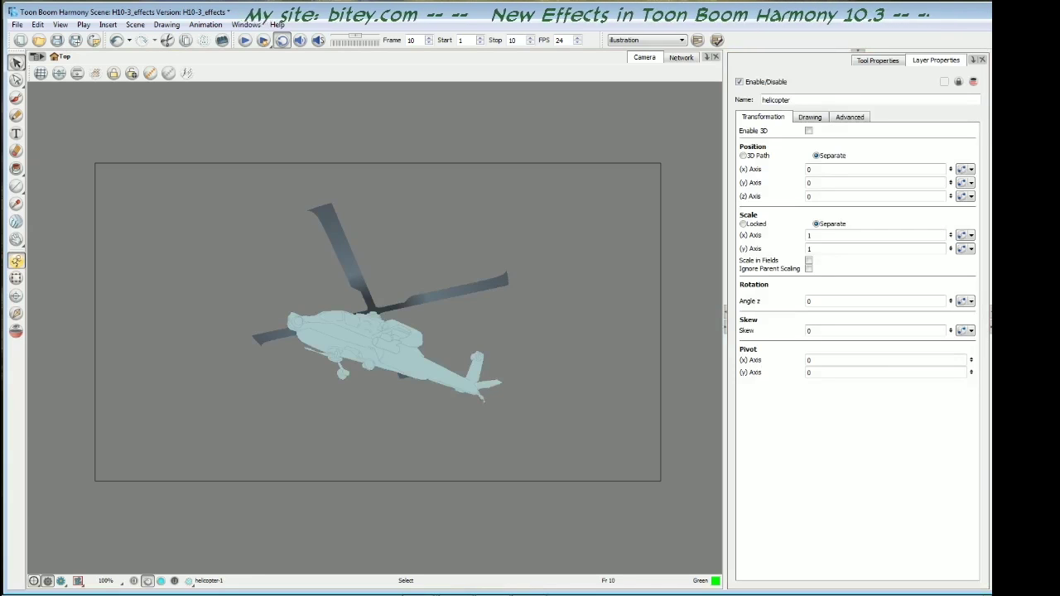
key("ctrl+z")
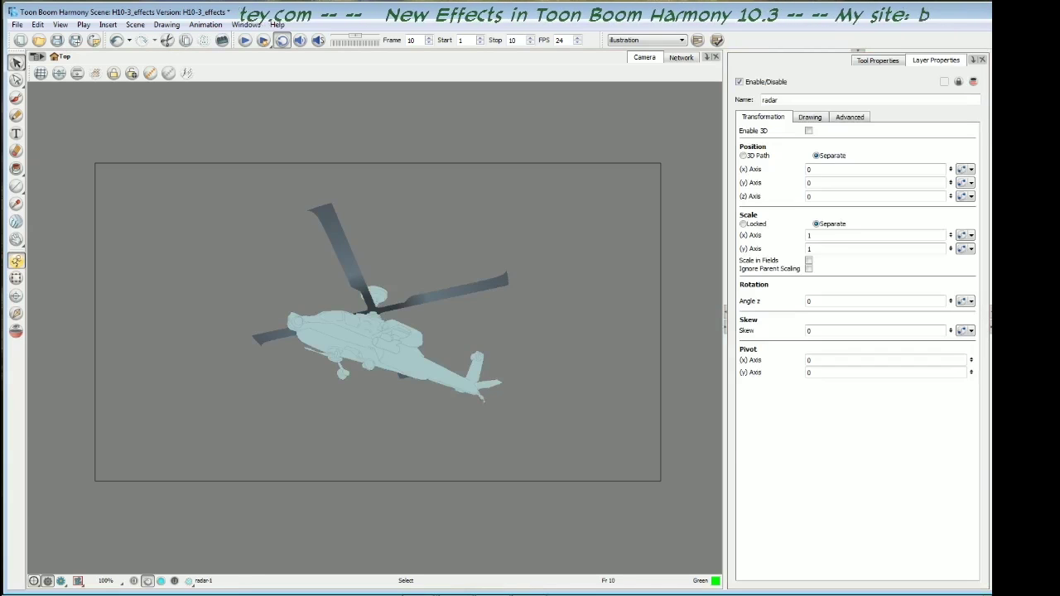
key("a")
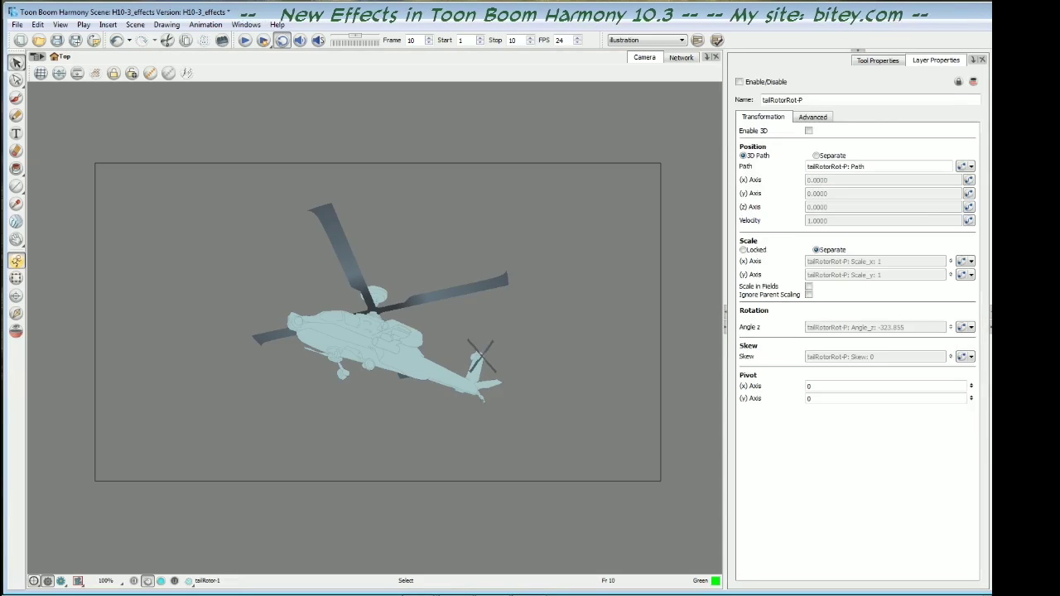
key("a")
key("ctrl+z")
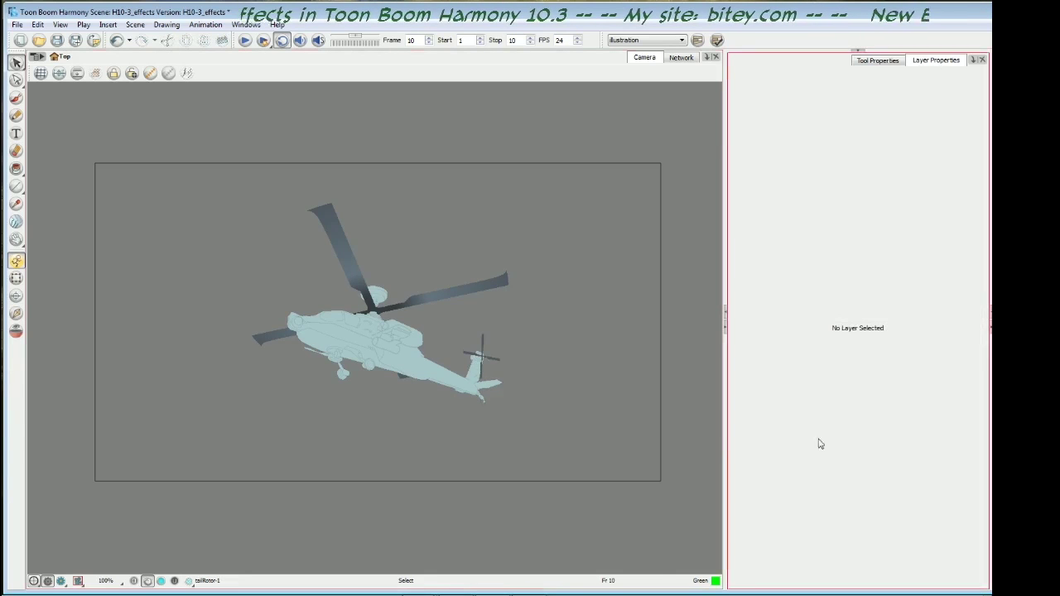
left_click(245, 41)
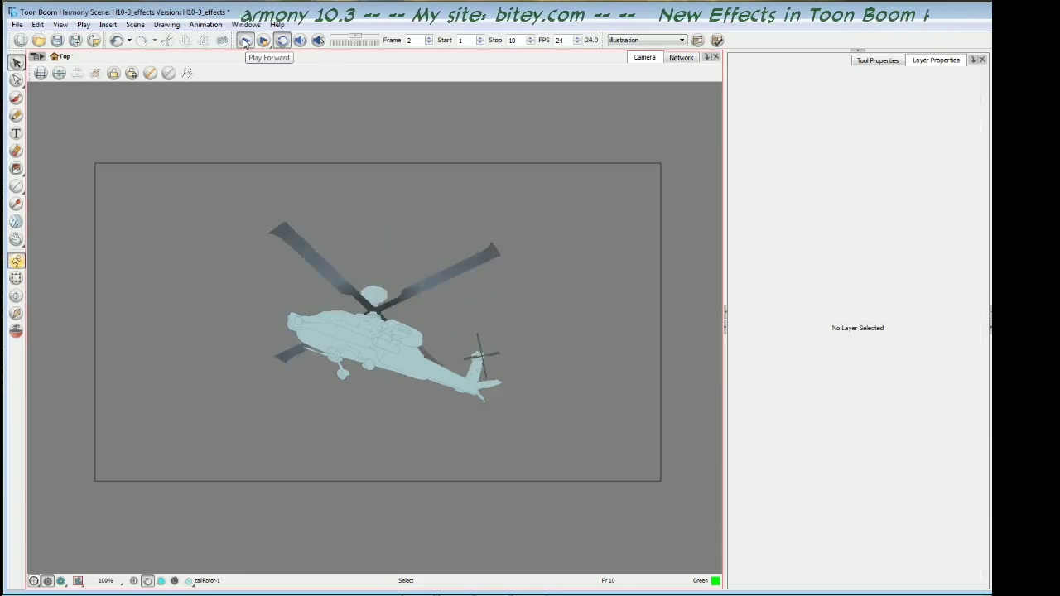
left_click(244, 41)
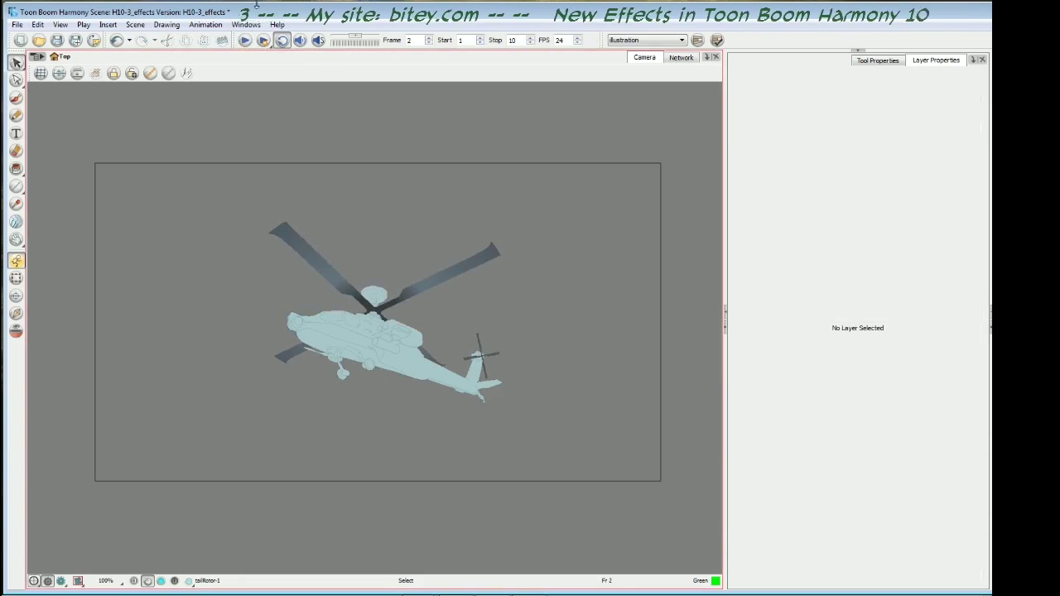
Switch to the spaceWarp movie, reposition its window, and scrub back and forth through it to examine the zoom blur on the stars.
left_click(393, 593)
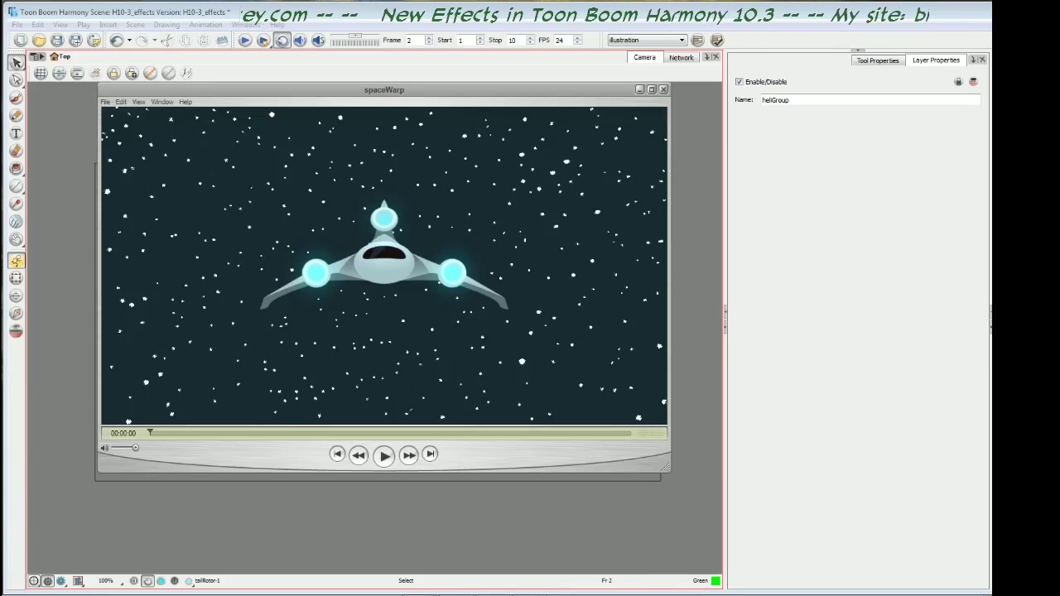
left_click_drag(396, 89, 399, 108)
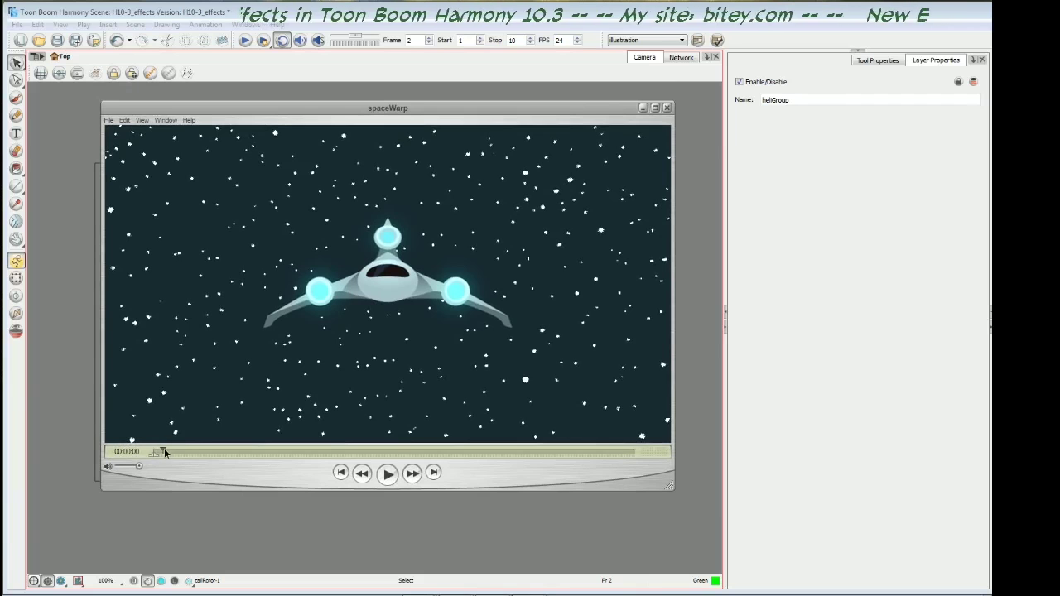
left_click_drag(226, 451, 596, 455)
mouse_move(667, 453)
left_mouse_down()
mouse_move(331, 442)
mouse_move(123, 452)
mouse_move(573, 446)
mouse_move(175, 448)
left_mouse_up()
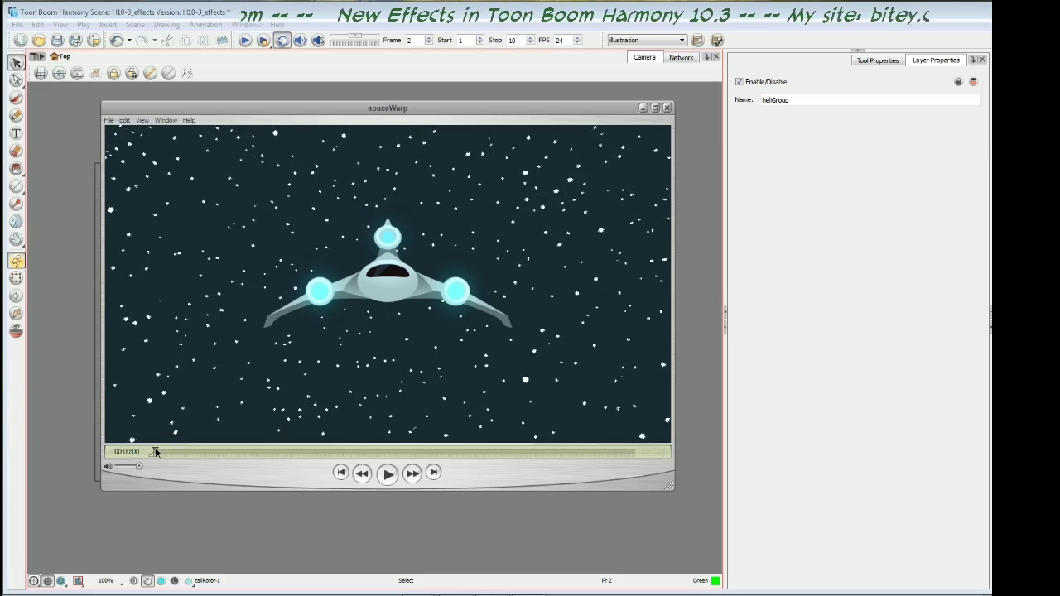
mouse_move(185, 451)
left_mouse_down()
mouse_move(678, 445)
mouse_move(253, 454)
mouse_move(602, 450)
mouse_move(426, 449)
mouse_move(602, 449)
mouse_move(704, 411)
left_mouse_up()
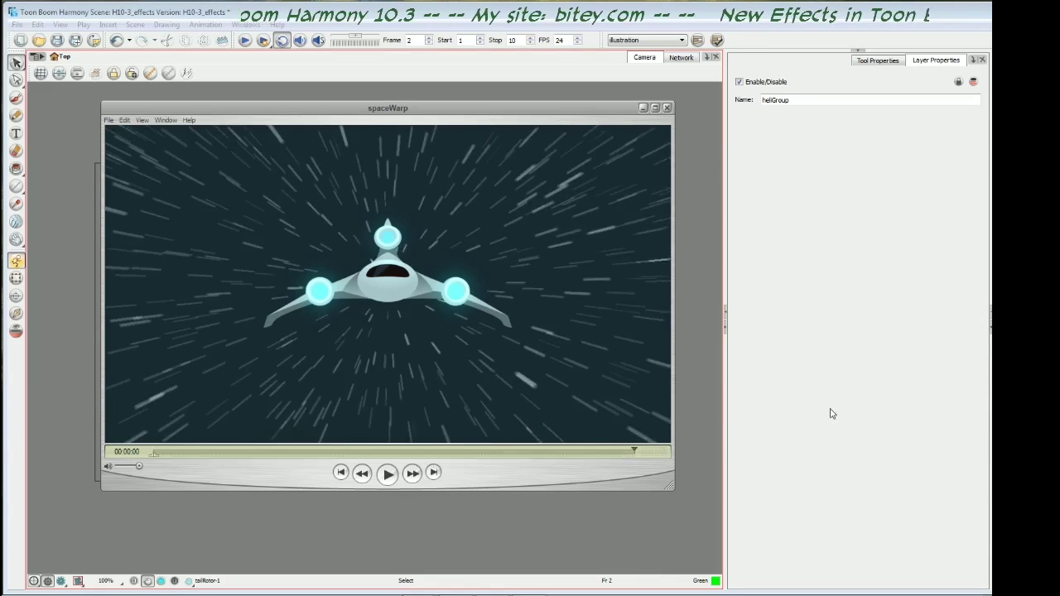